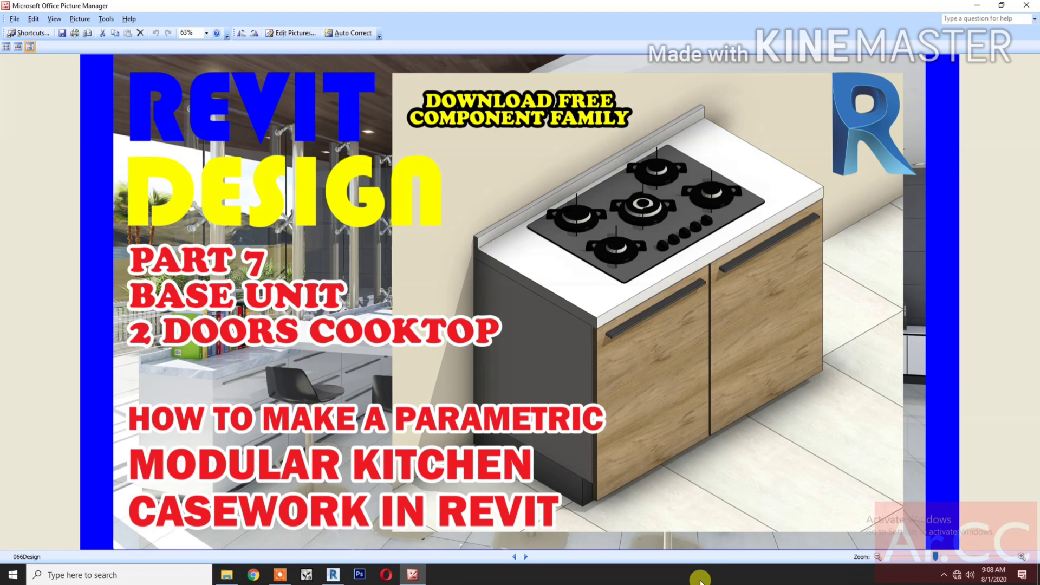
Copy and paste the Base Unit 2 Doors Sink family file in the casework folder.
left_click(227, 576)
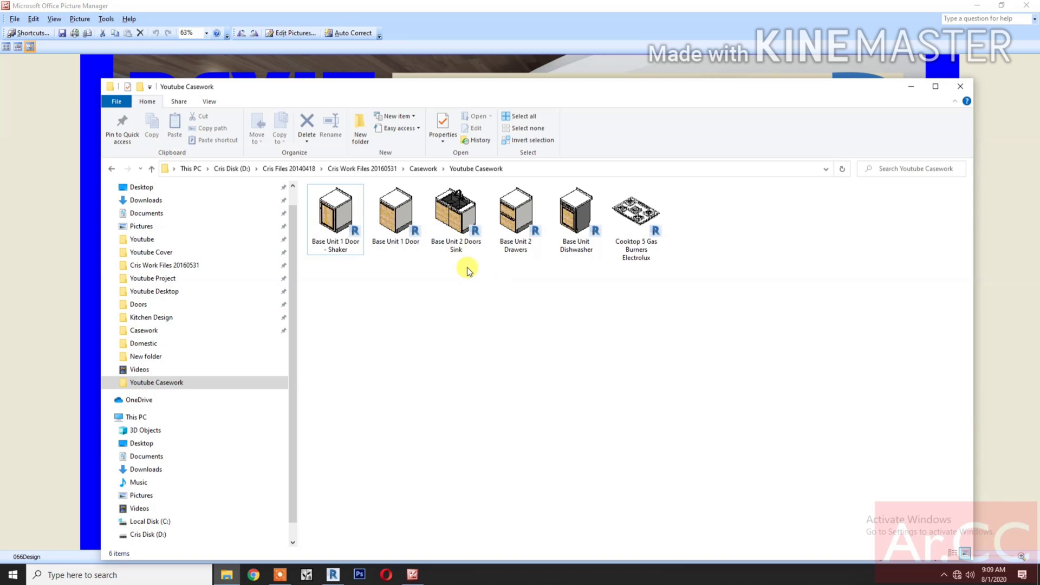
right_click(457, 226)
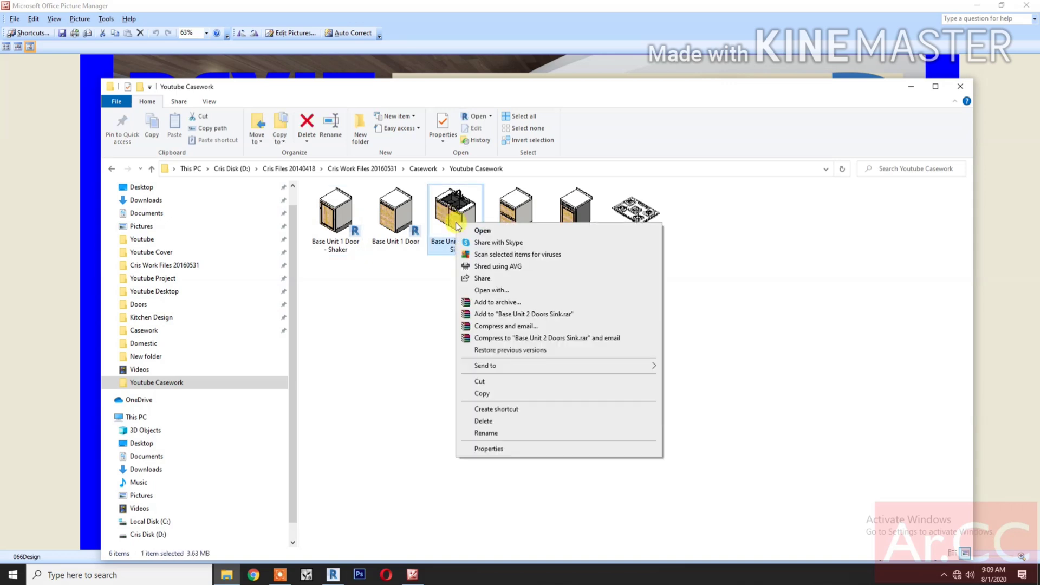
left_click(487, 395)
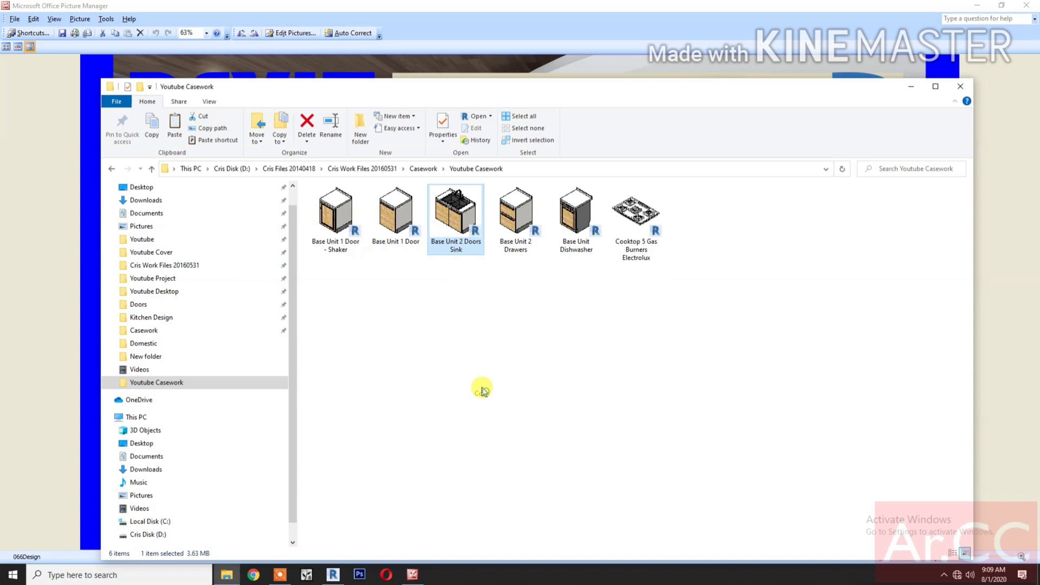
right_click(461, 342)
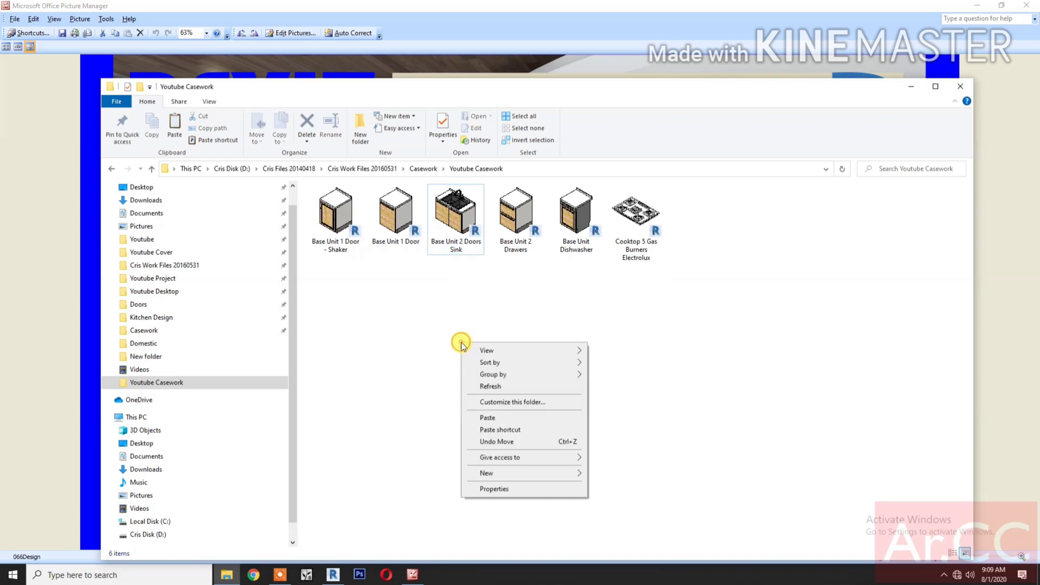
left_click(501, 419)
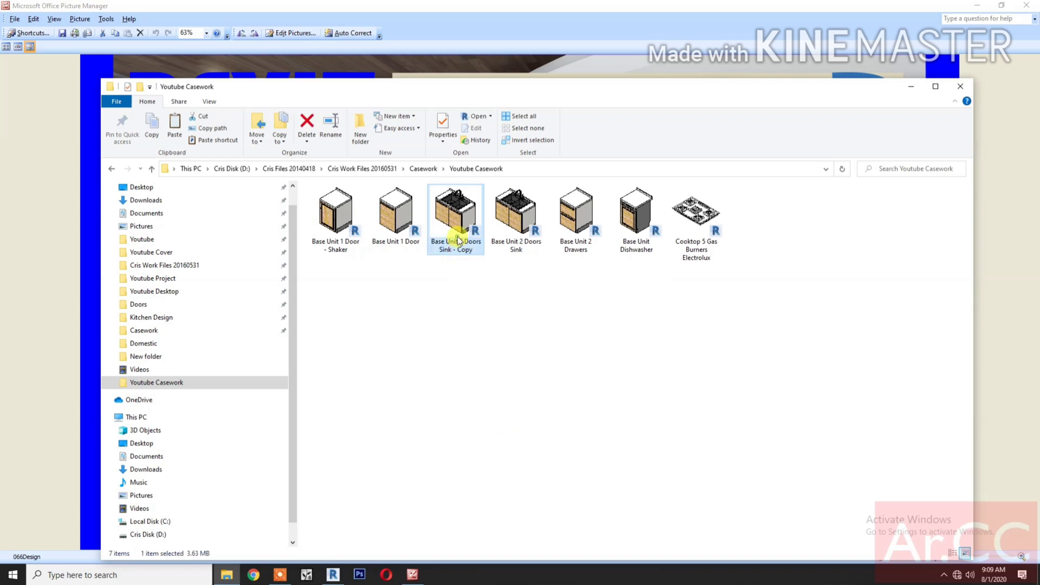
Rename the pasted copy to Base Unit 2 Doors Cooktop.
left_click(458, 242)
left_click(480, 253)
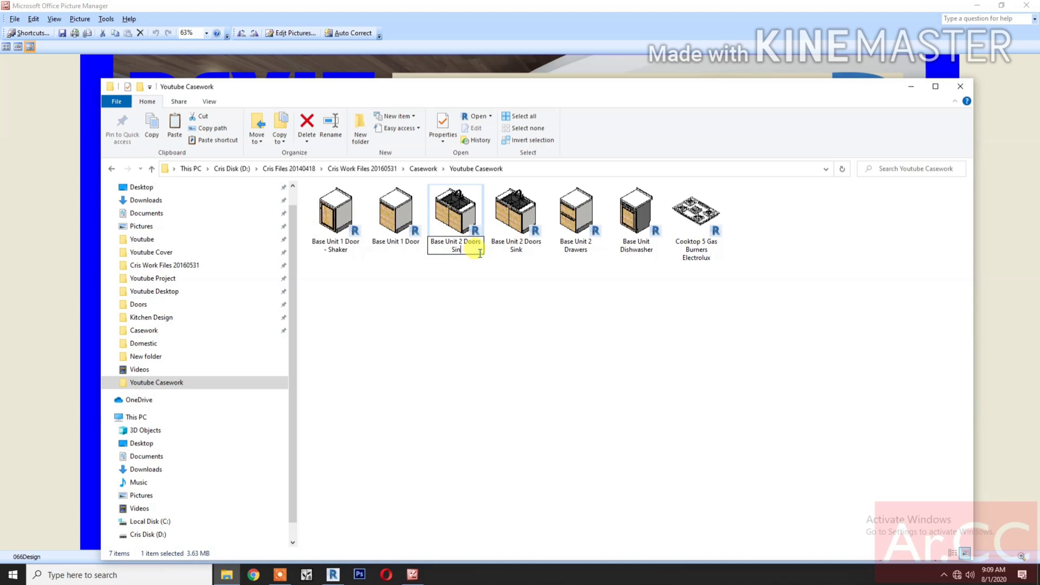
key("BackSpace")
key("BackSpace")
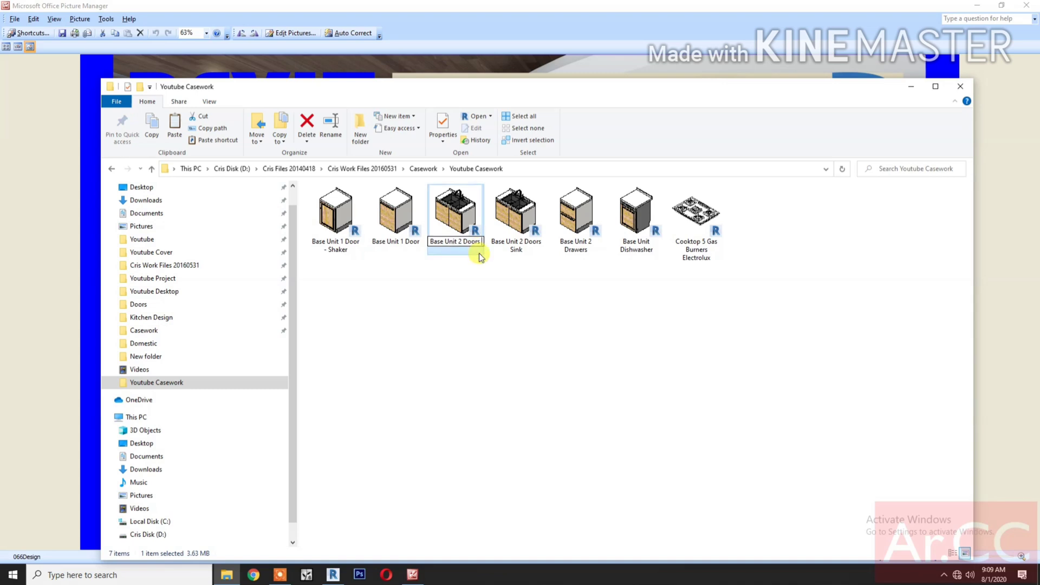
type("cOOK")
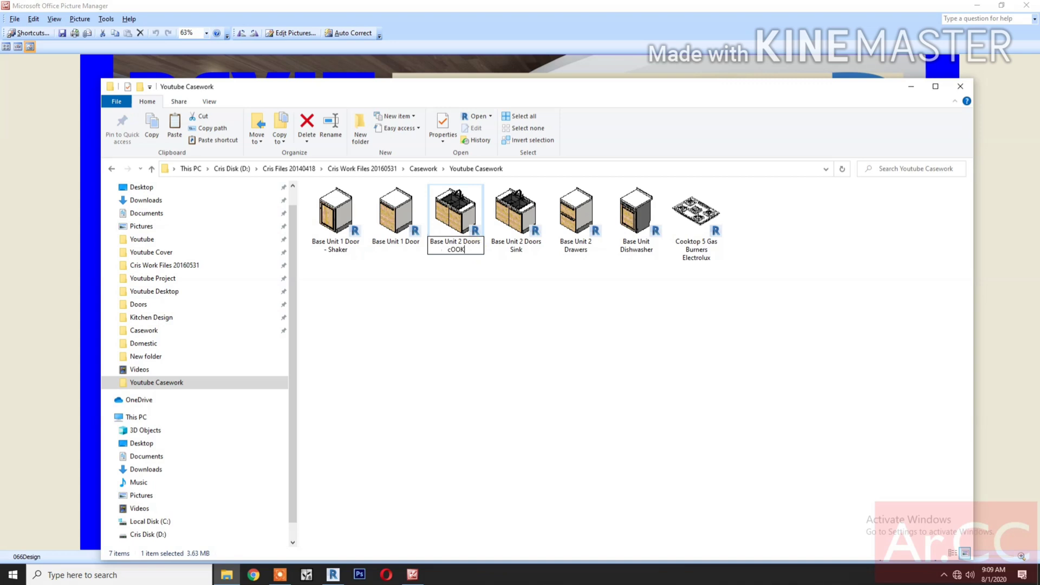
key("BackSpace")
key("BackSpace")
key("BackSpace")
type("C")
left_click(454, 227)
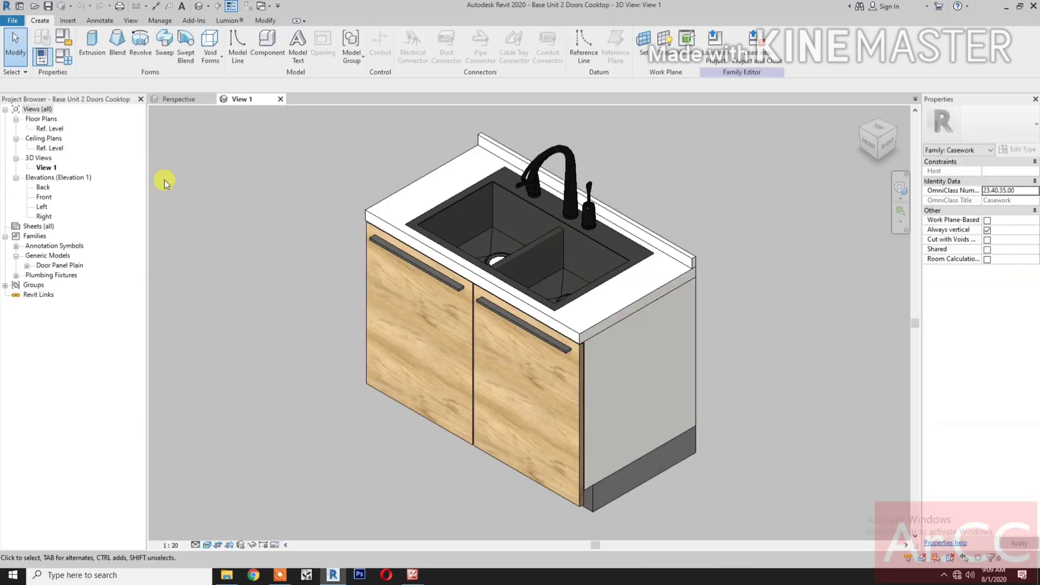
In the Ref. Level plan, delete the kitchen sink and its void extrusion, removing unsatisfied constraints.
double_click(51, 129)
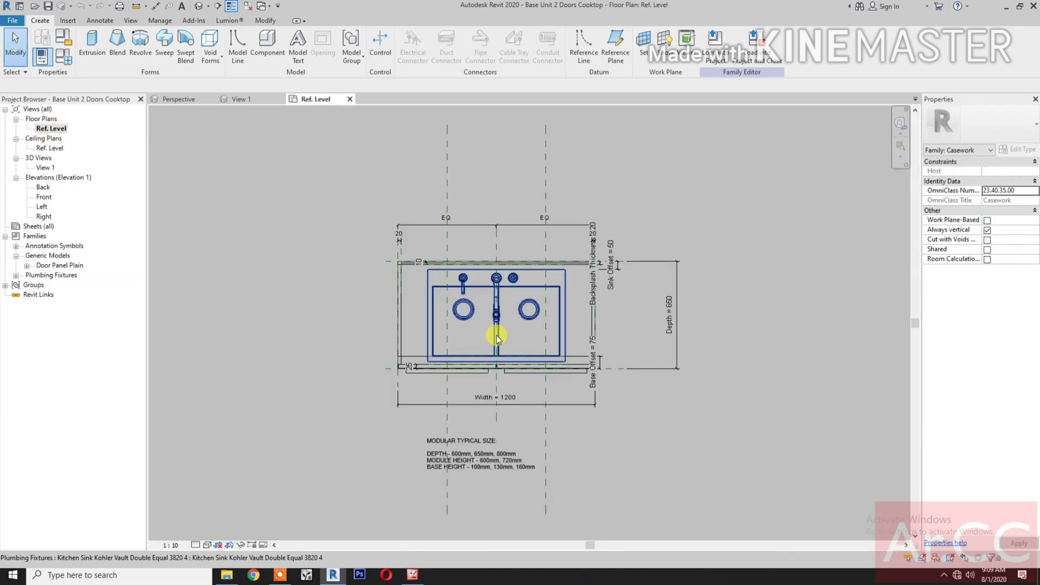
scroll(497, 339, "up", 2)
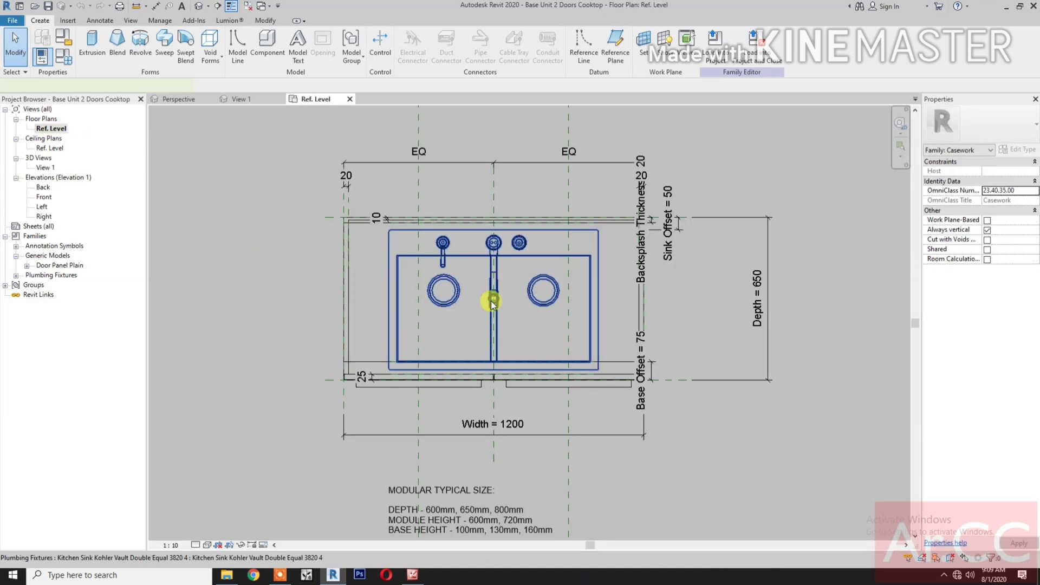
left_click(491, 301)
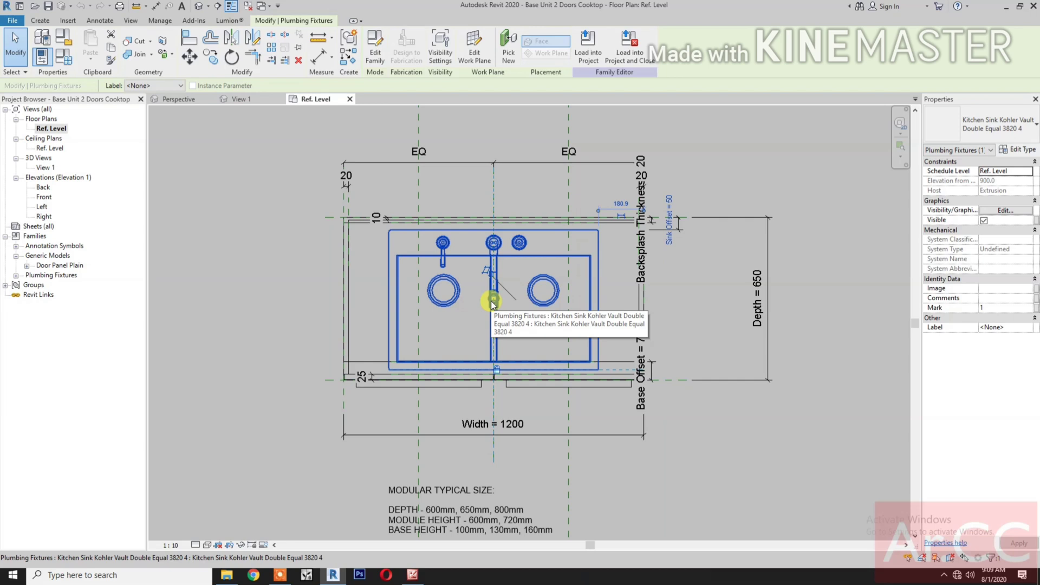
key("Delete")
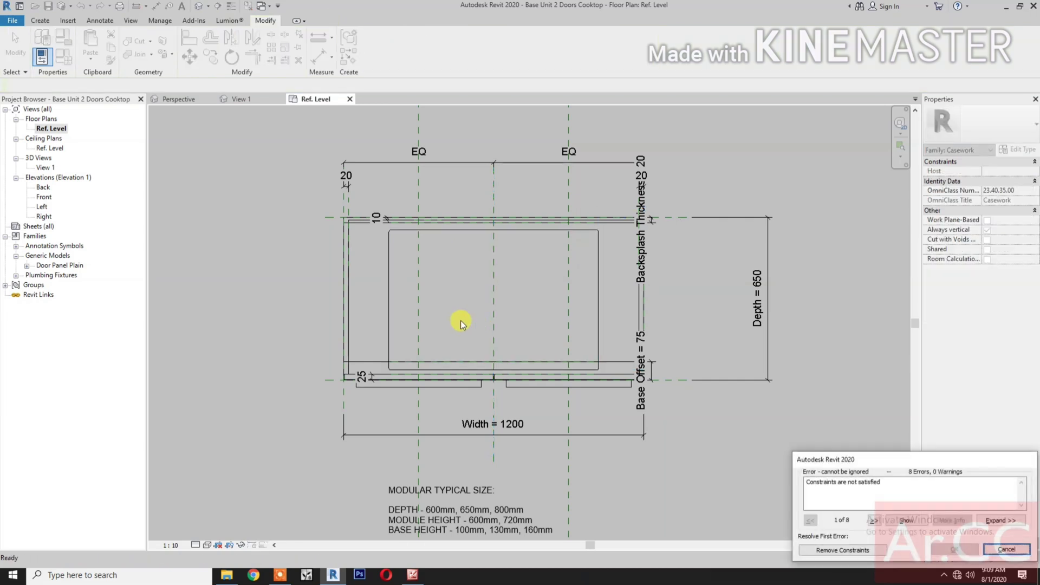
left_click(826, 553)
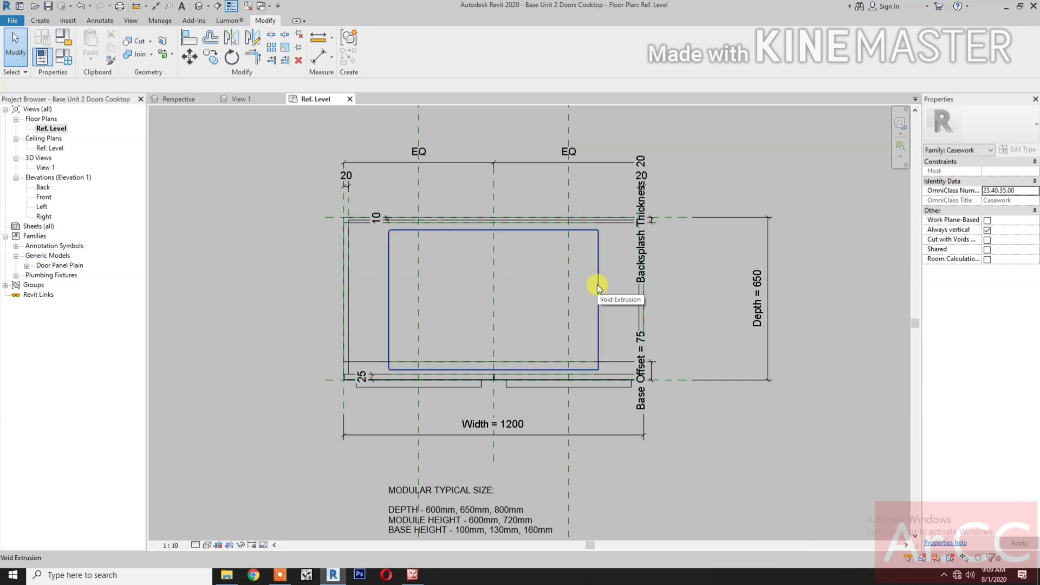
left_click(597, 284)
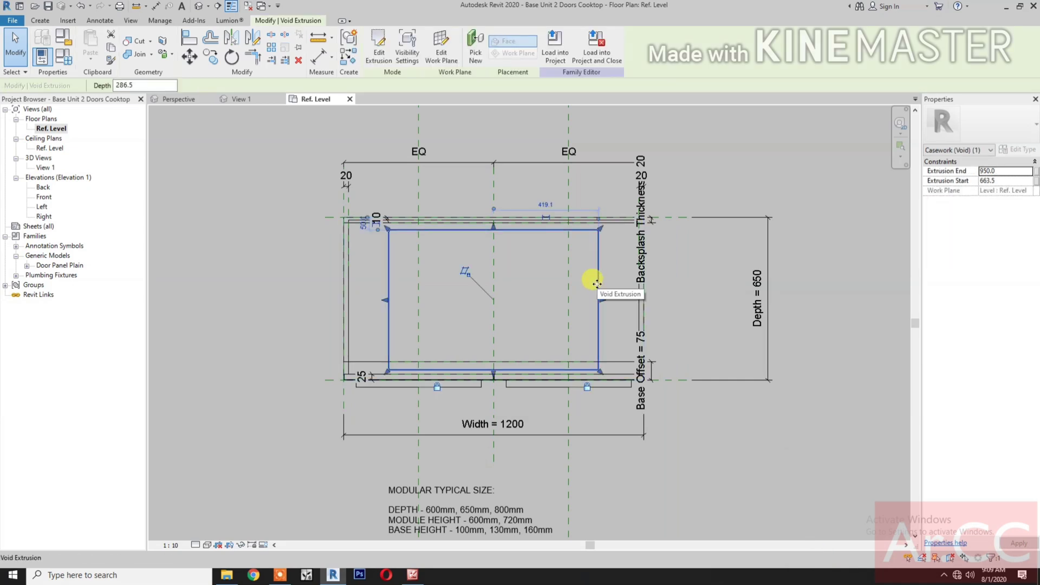
key("Delete")
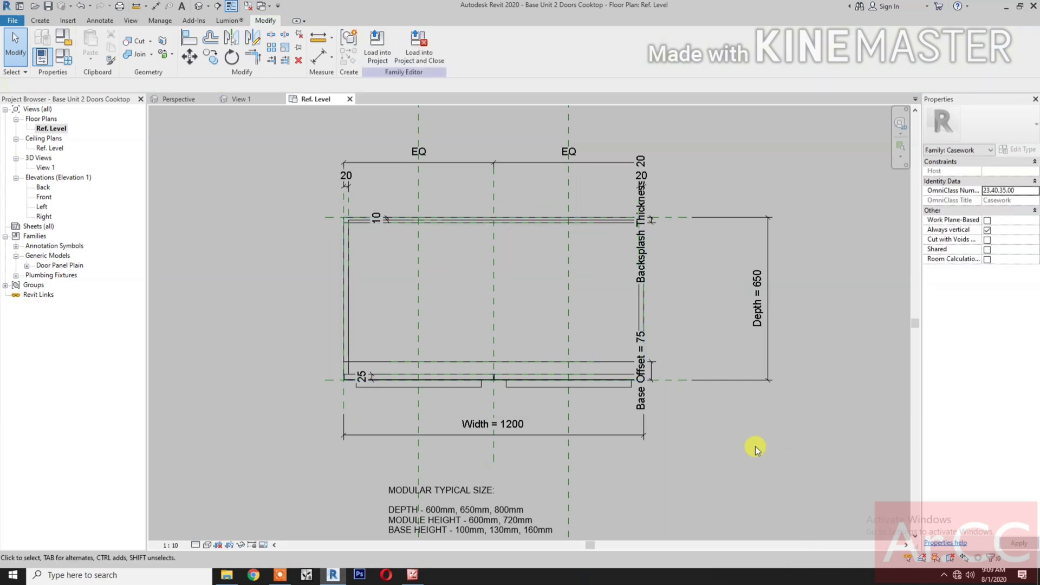
In Family Types, rename the Sink Offset parameter to Cooktop Offset.
left_click(62, 58)
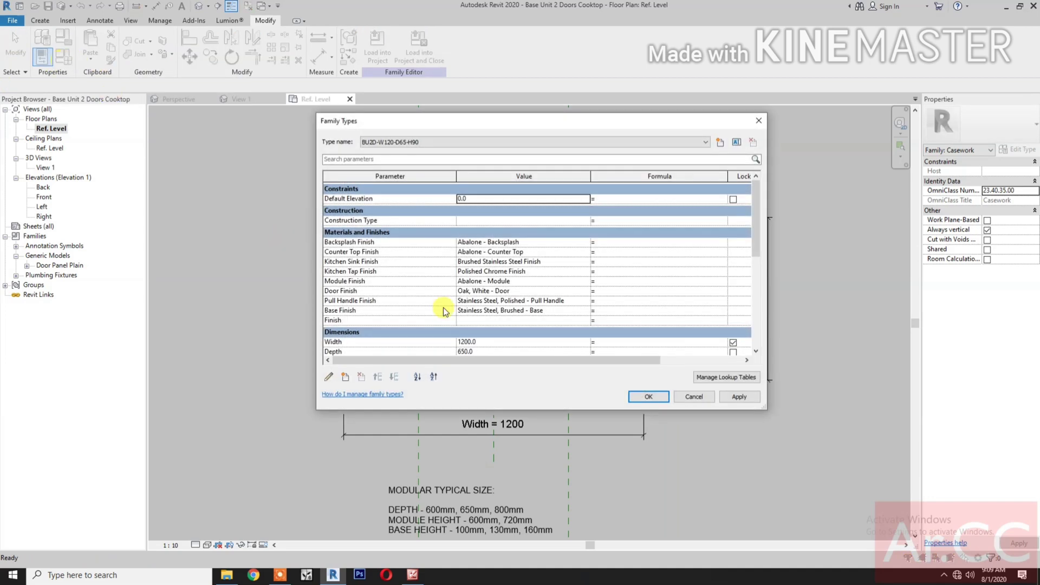
scroll(476, 325, "down", 5)
scroll(477, 328, "down", 1)
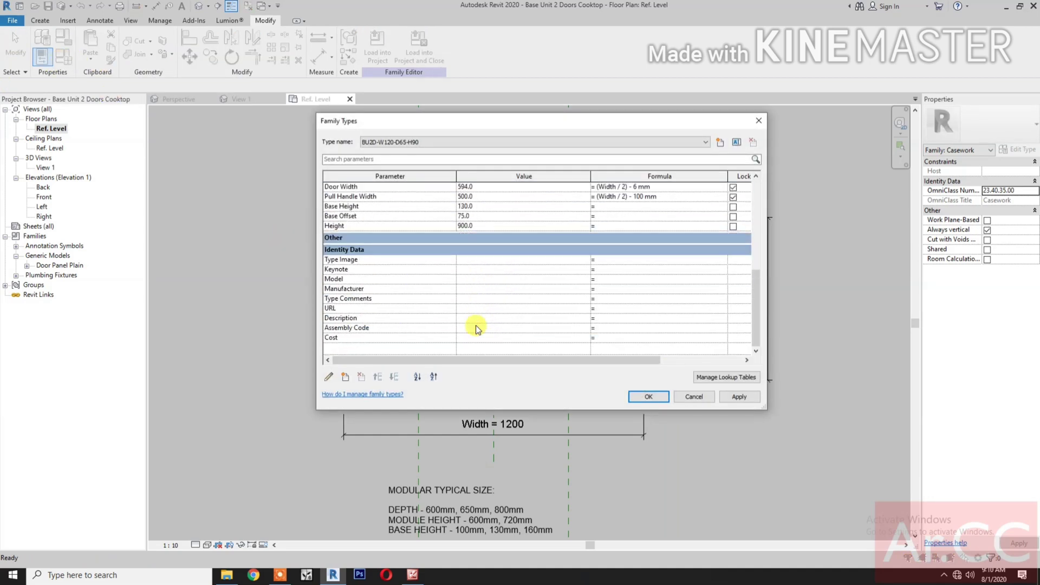
scroll(477, 328, "up", 2)
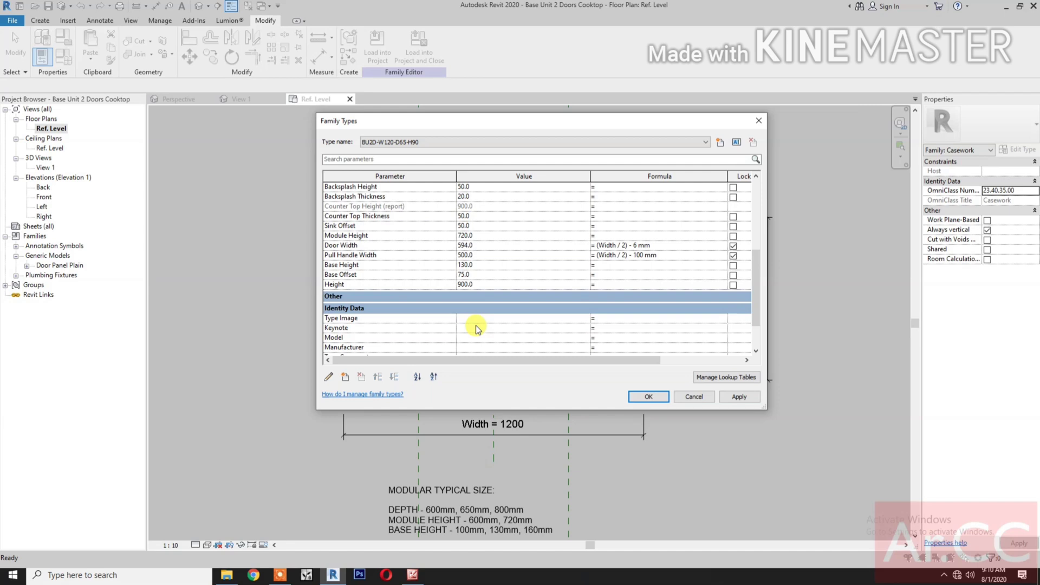
left_click(373, 226)
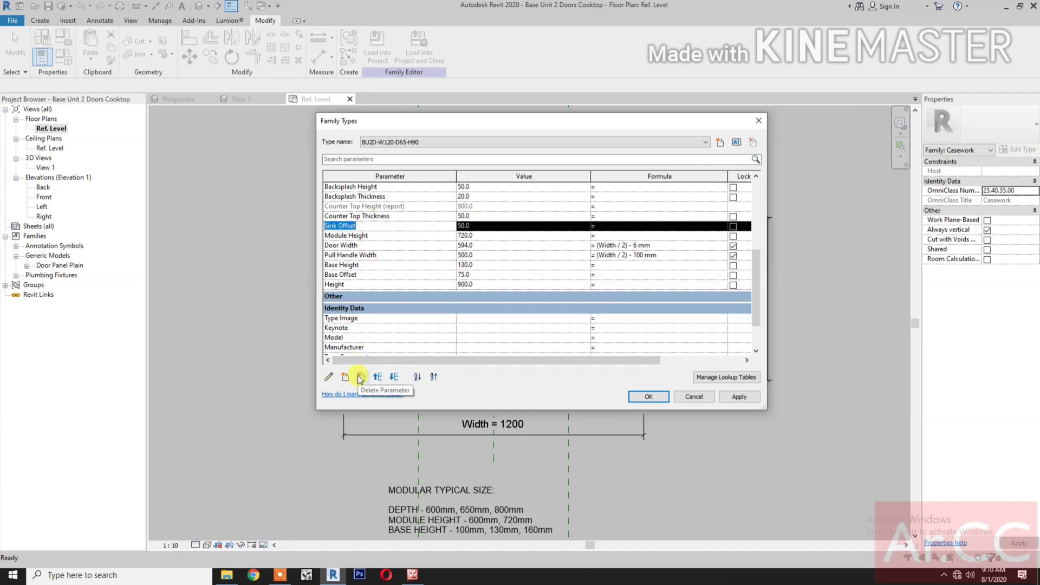
left_click(326, 378)
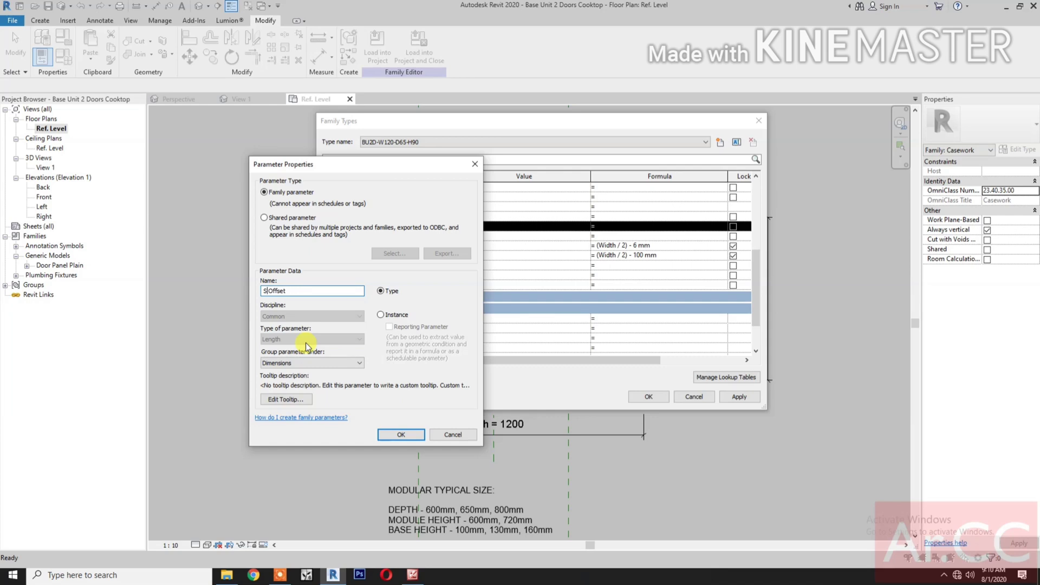
type("Cooktop")
left_click(401, 435)
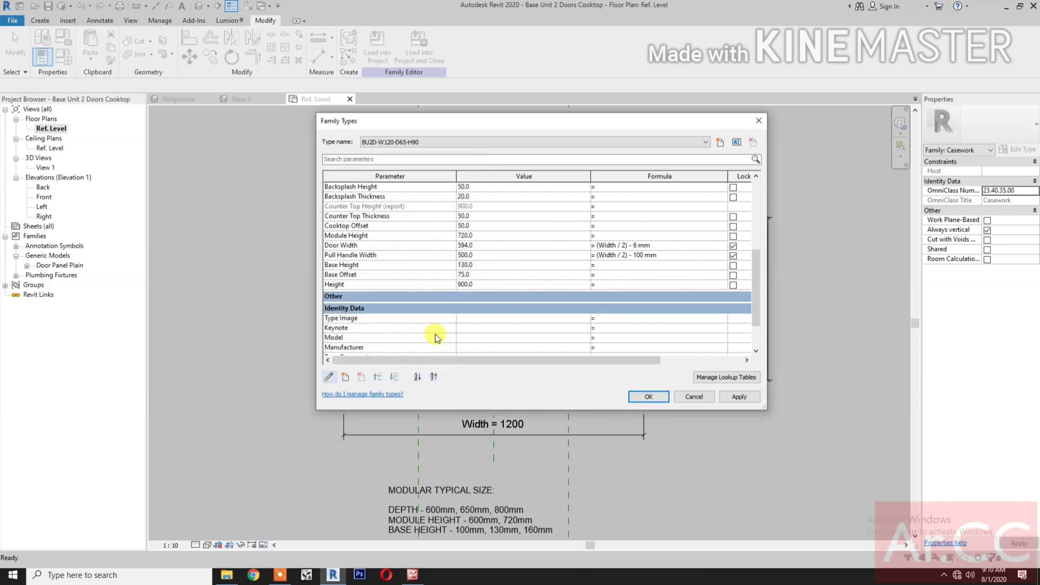
Delete the Kitchen Sink Finish and Kitchen Tap Finish parameters and apply the changes.
scroll(422, 324, "up", 5)
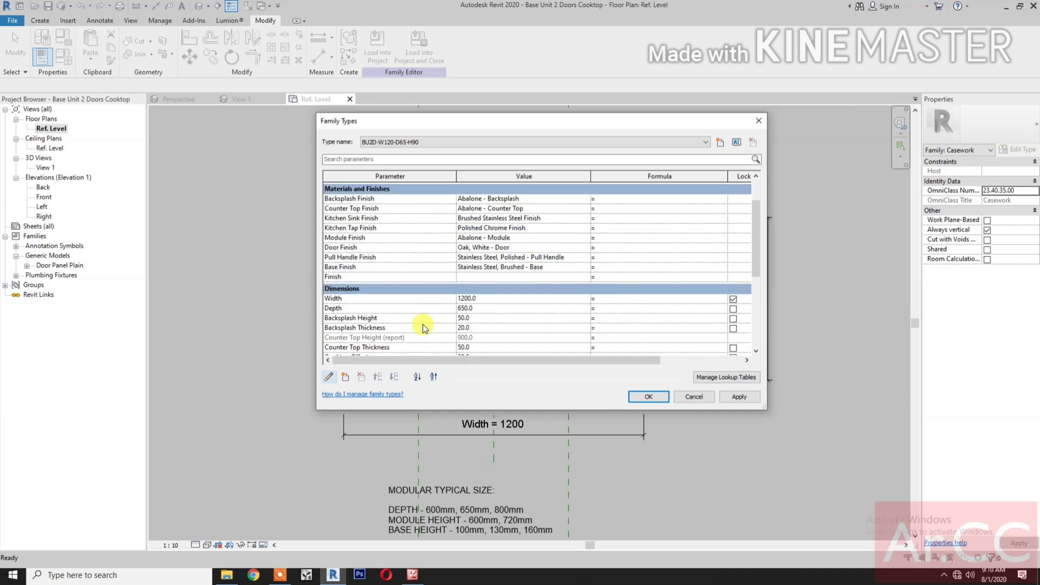
left_click(357, 220)
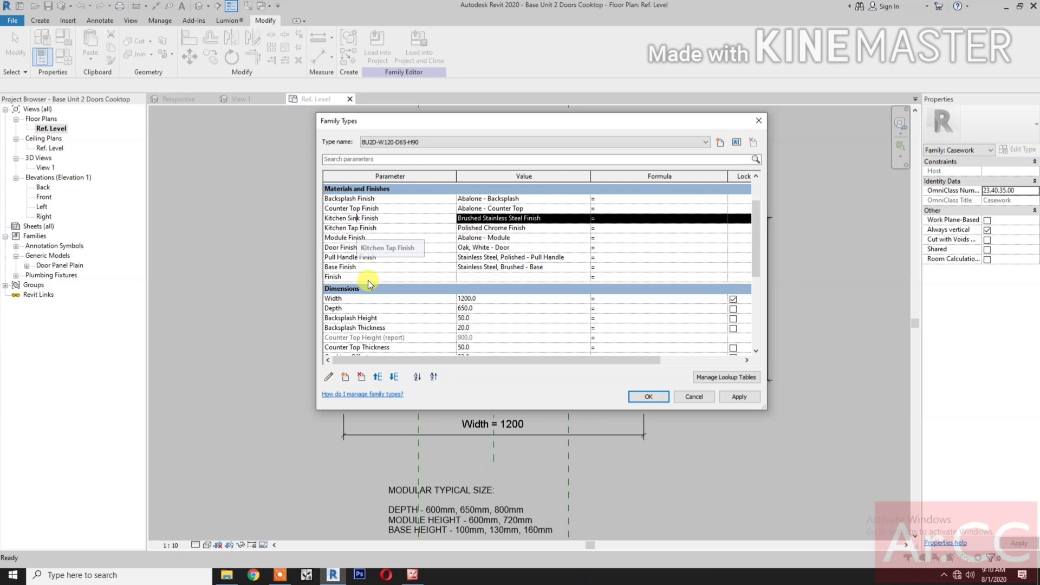
left_click(362, 377)
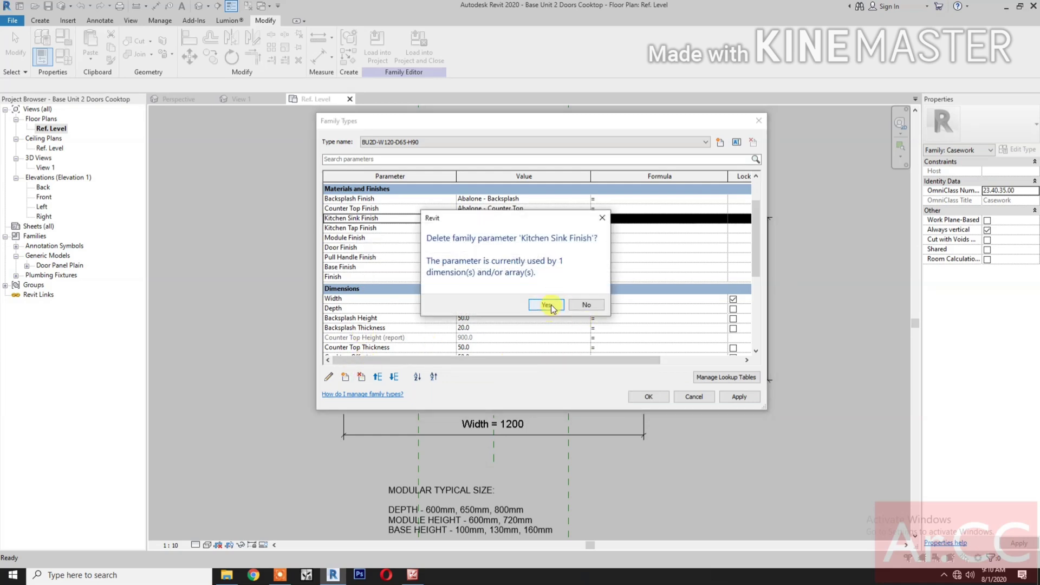
left_click(546, 305)
left_click(389, 217)
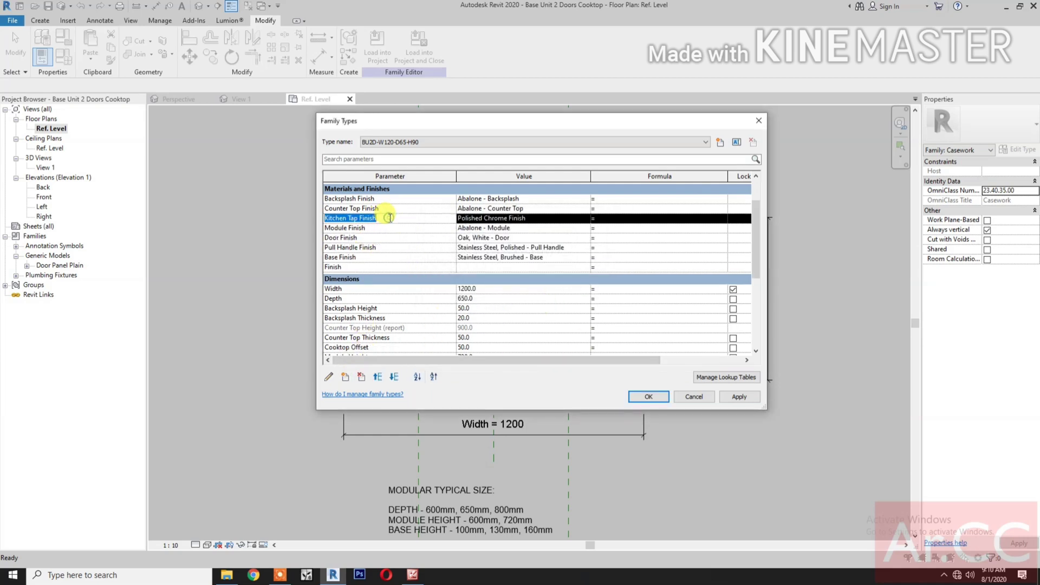
left_click(362, 376)
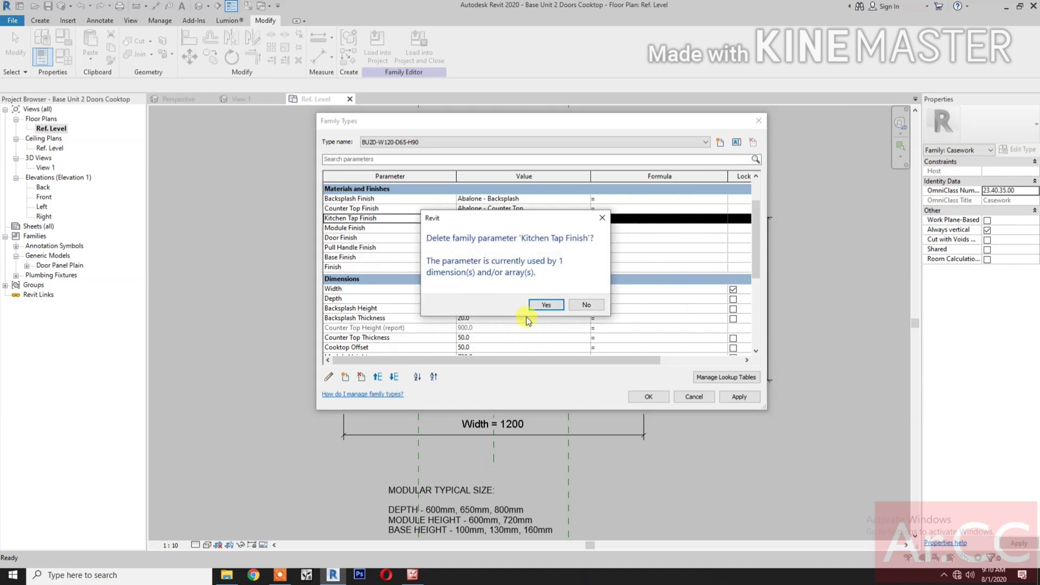
left_click(544, 305)
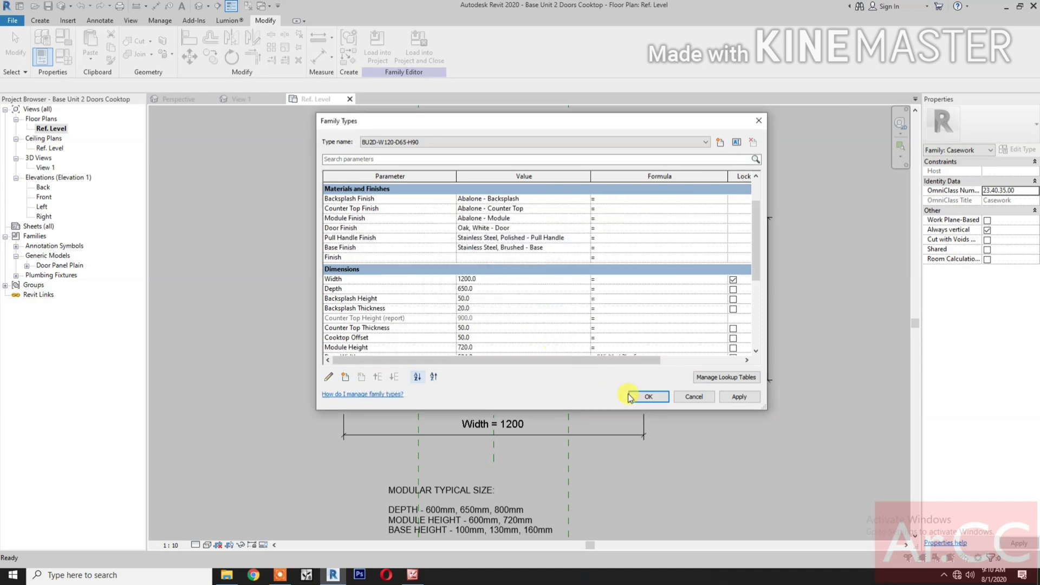
left_click(645, 398)
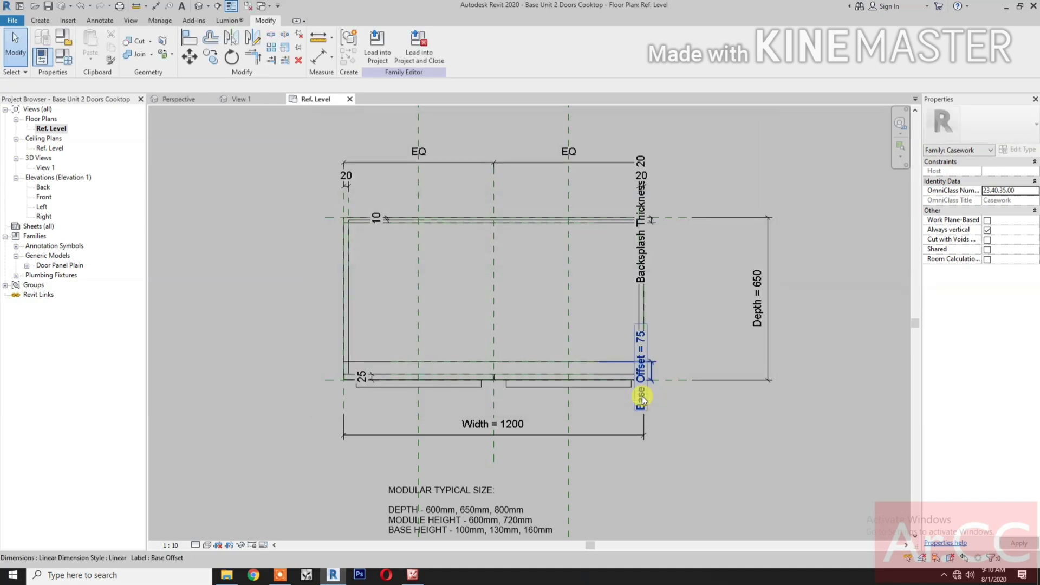
Open Cooktop 5 Gas Burners Electrolux.rfa from the casework folder in Revit.
left_click(233, 578)
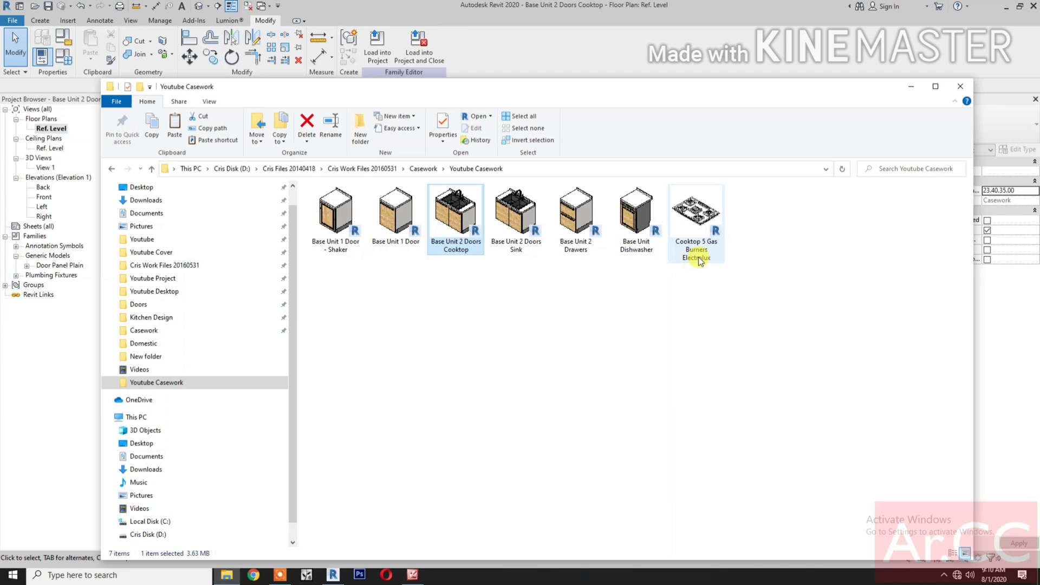
left_click(698, 238)
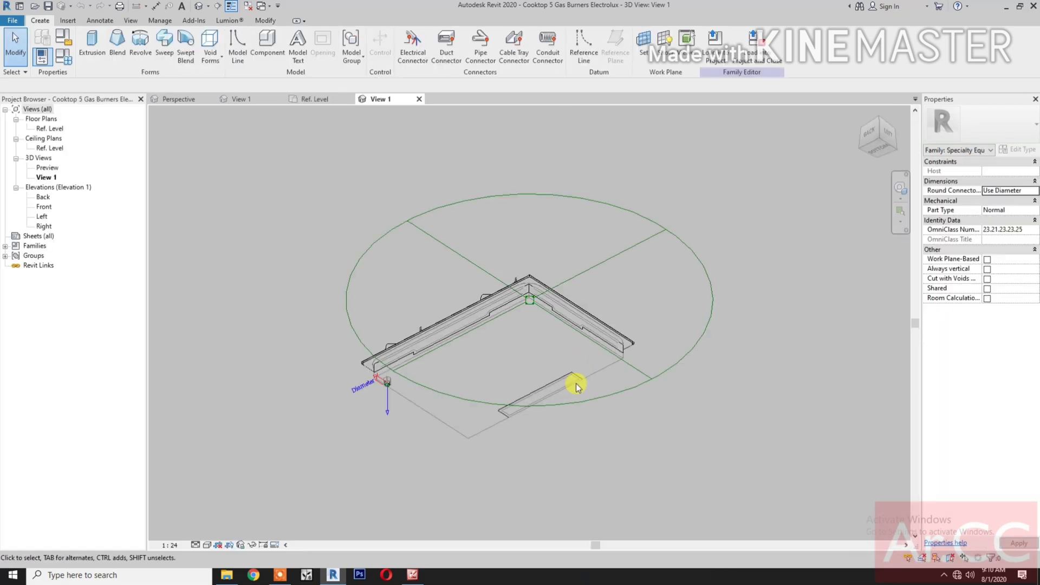
Show the cooktop from a top isometric view in Hidden Line style.
left_click(879, 120)
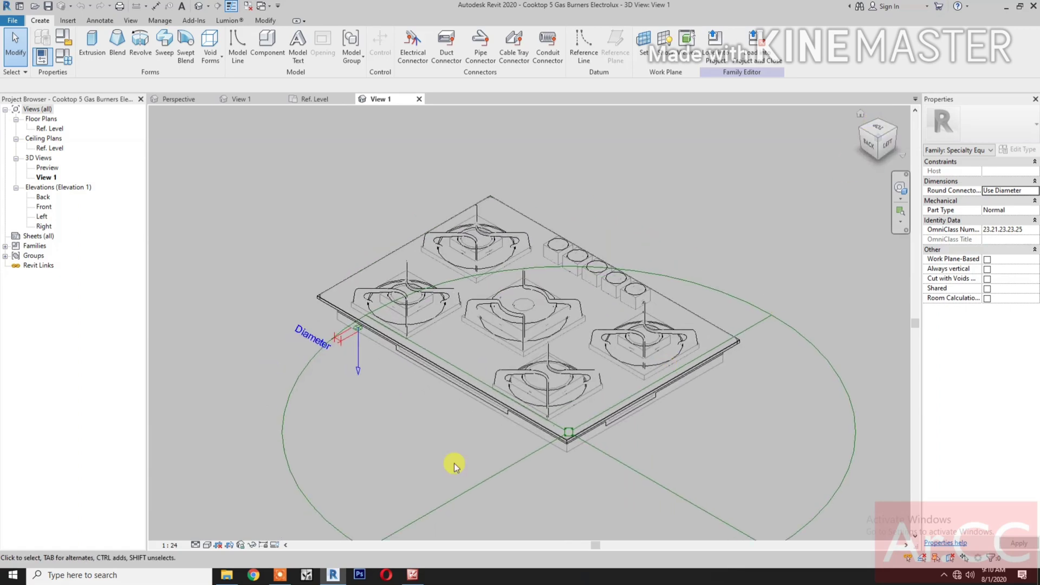
left_click(207, 545)
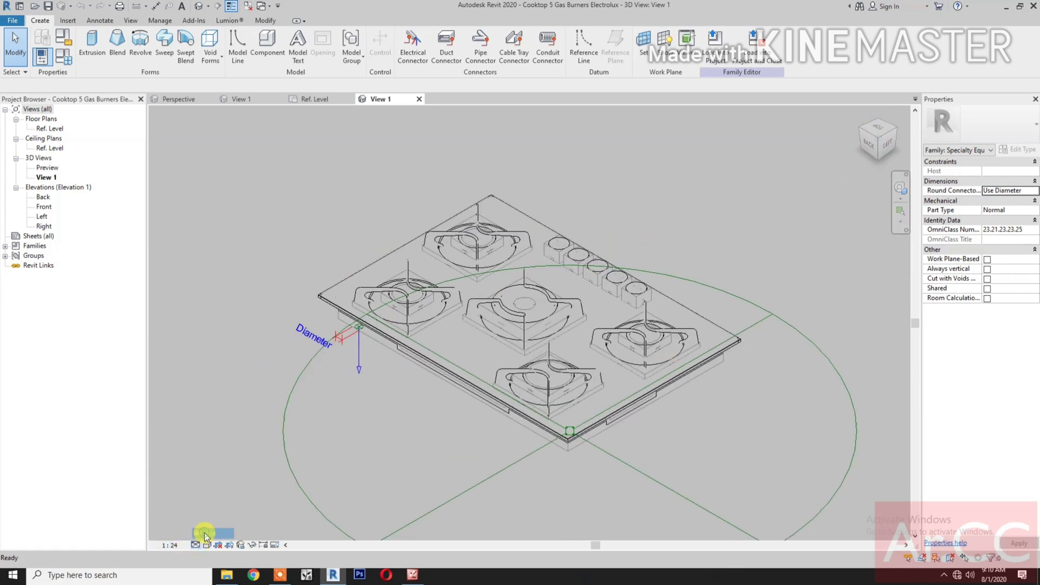
left_click(206, 535)
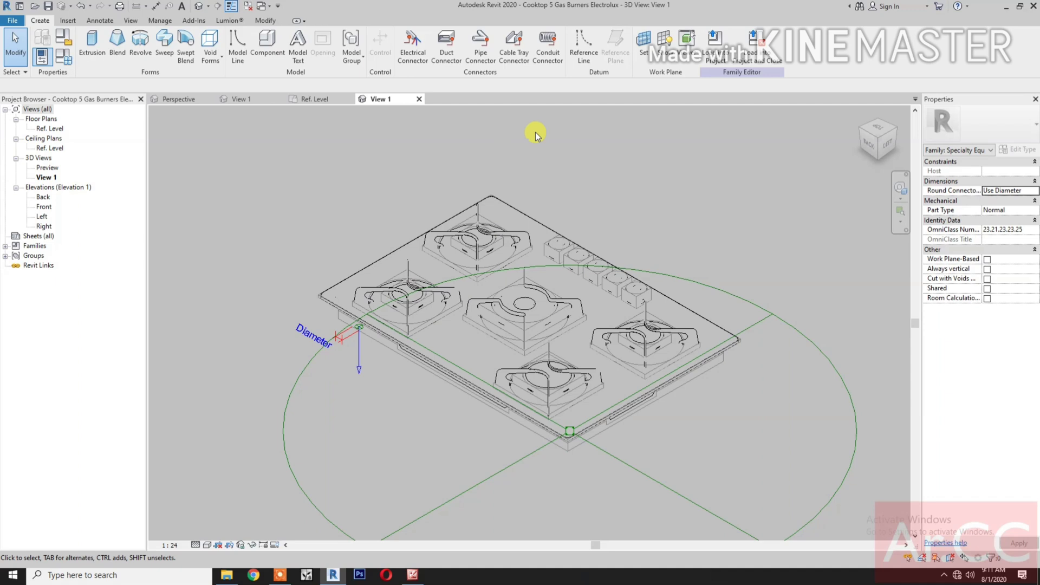
Load into Project with Base Unit 2 Doors Cooktop.rfa ticked and Casework Design.rte unticked.
left_click(765, 64)
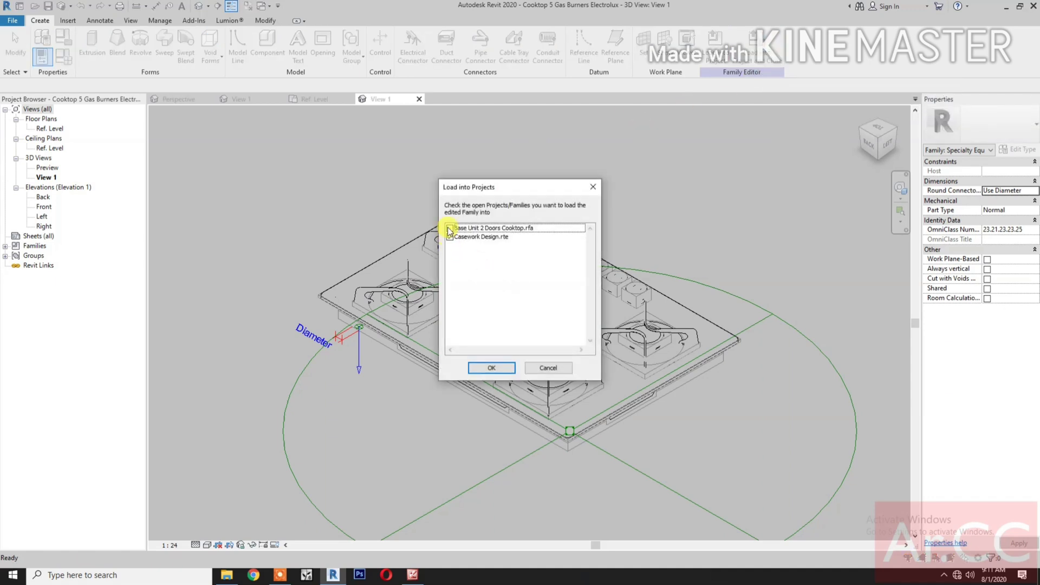
left_click(448, 228)
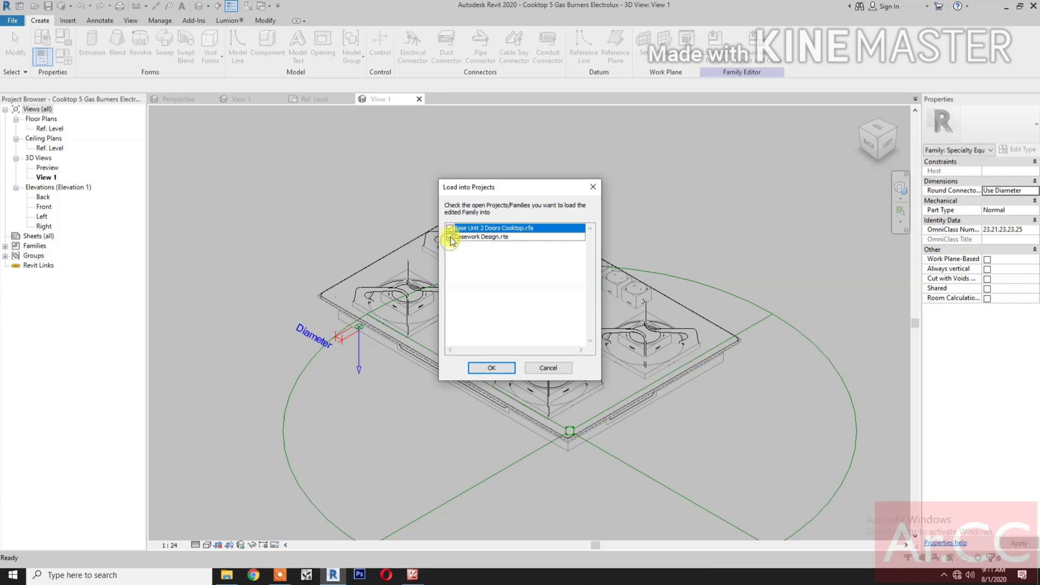
left_click(450, 237)
Load the cooktop into Base Unit 2 Doors Cooktop without saving, and place it on the countertop.
left_click(486, 368)
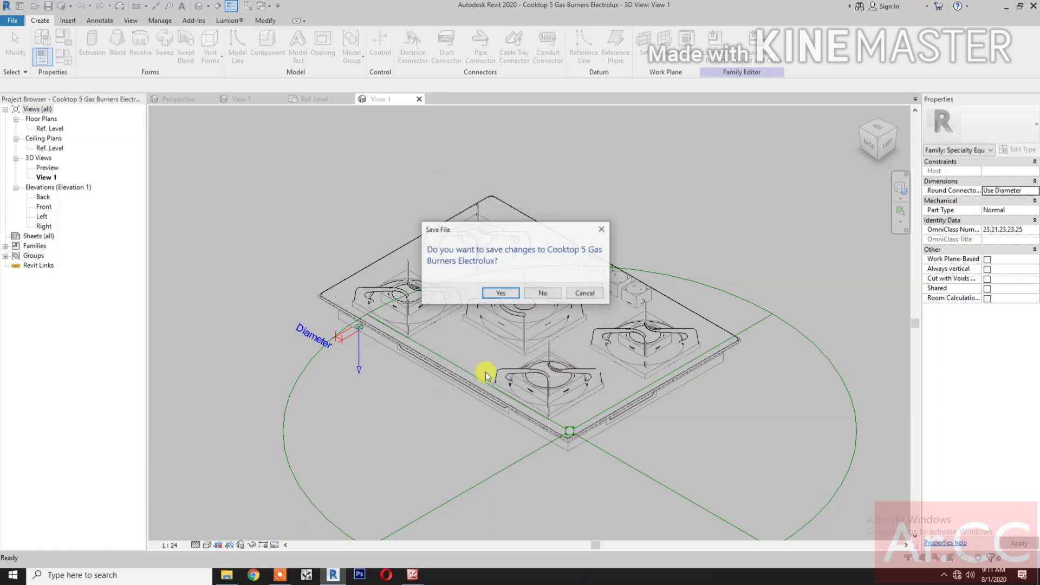
left_click(542, 291)
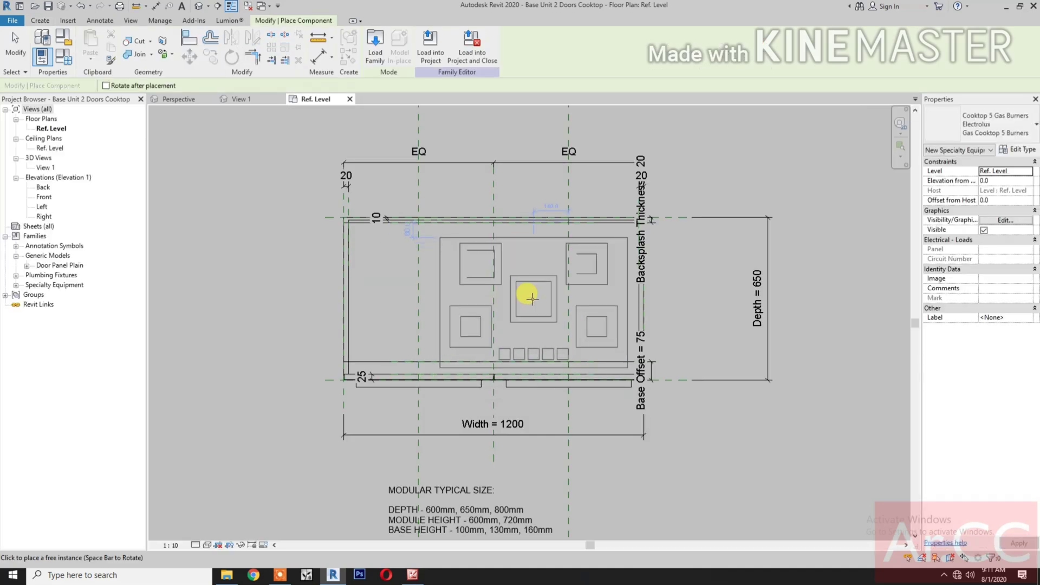
left_click(532, 298)
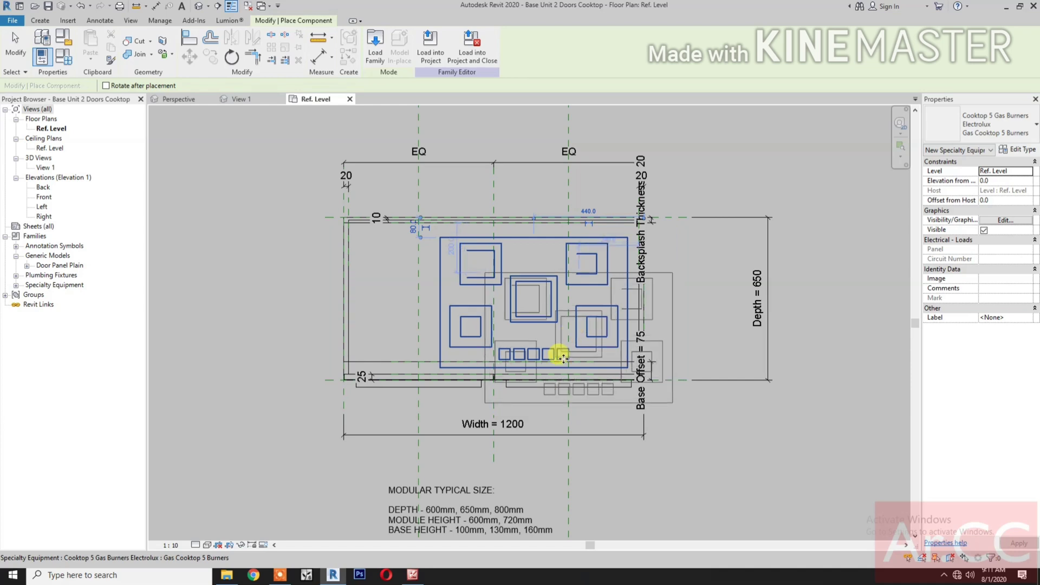
Align the cooktop's centre to the centre reference plane with AL and lock it.
key("Escape")
key("Escape")
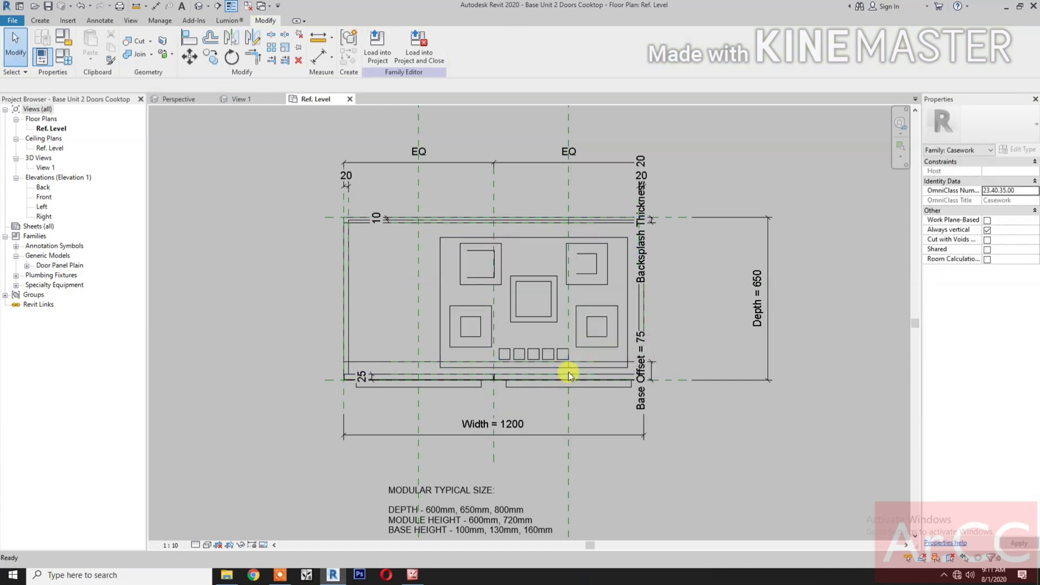
key("a")
key("l")
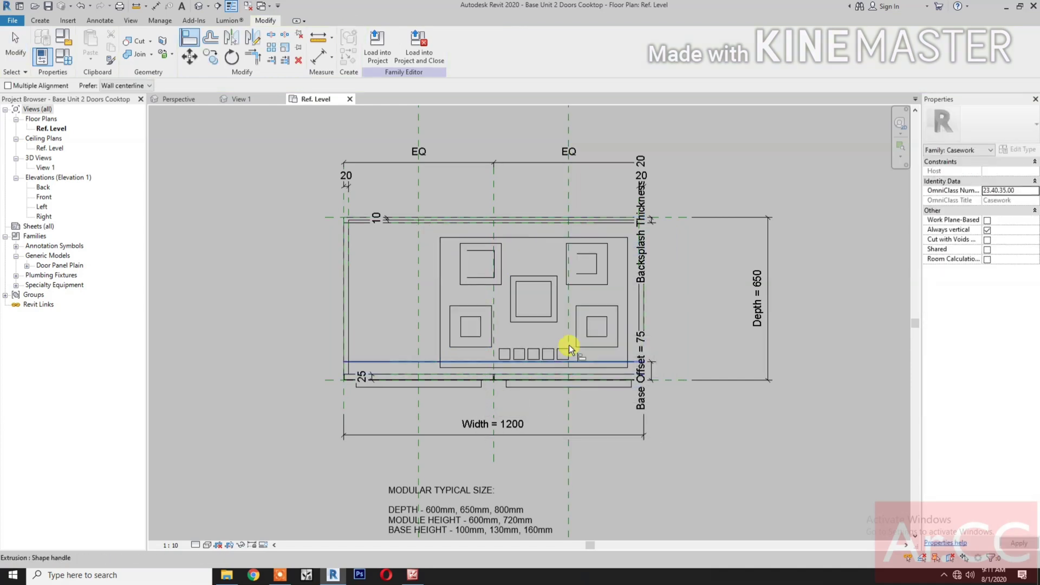
left_click(495, 190)
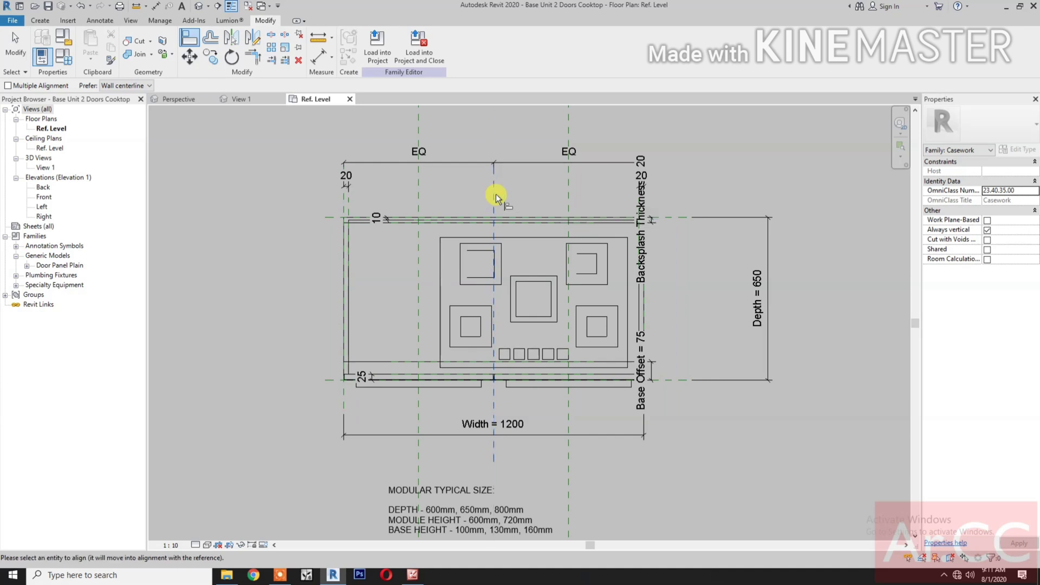
left_click(537, 298)
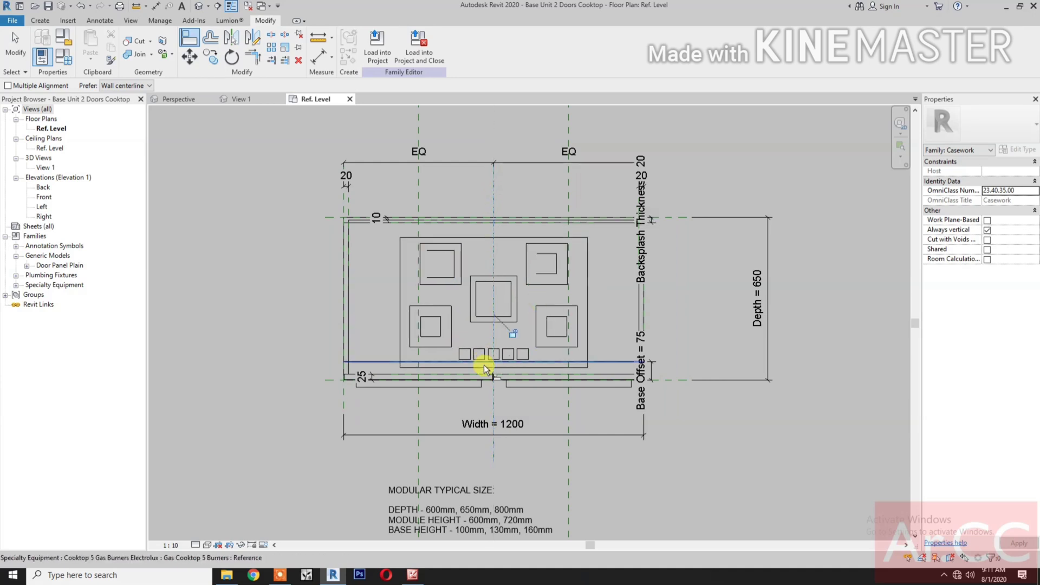
left_click(514, 333)
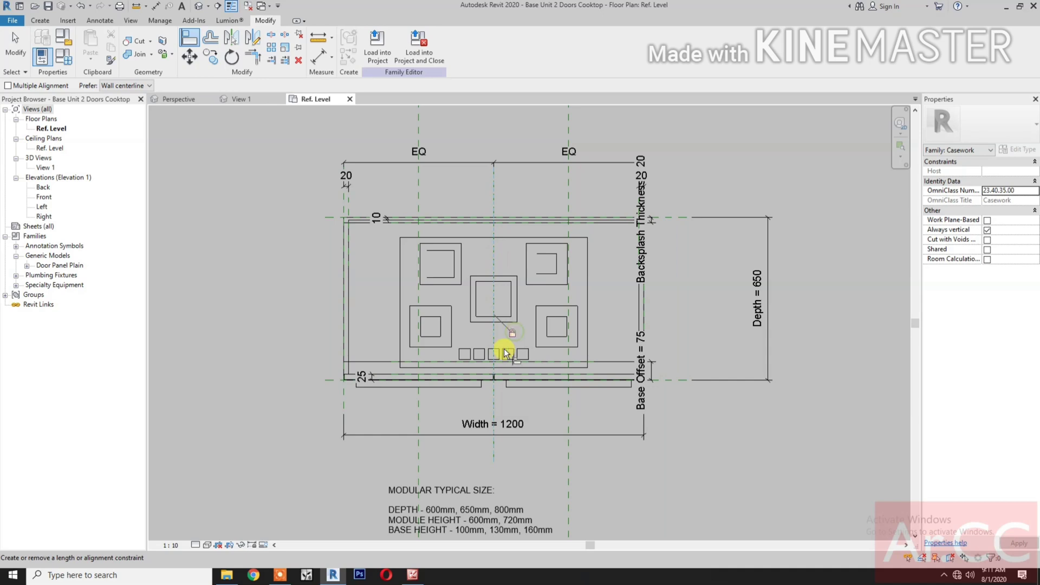
Set the plan view's Detail Level to Fine to show the burners and knobs.
left_click(195, 545)
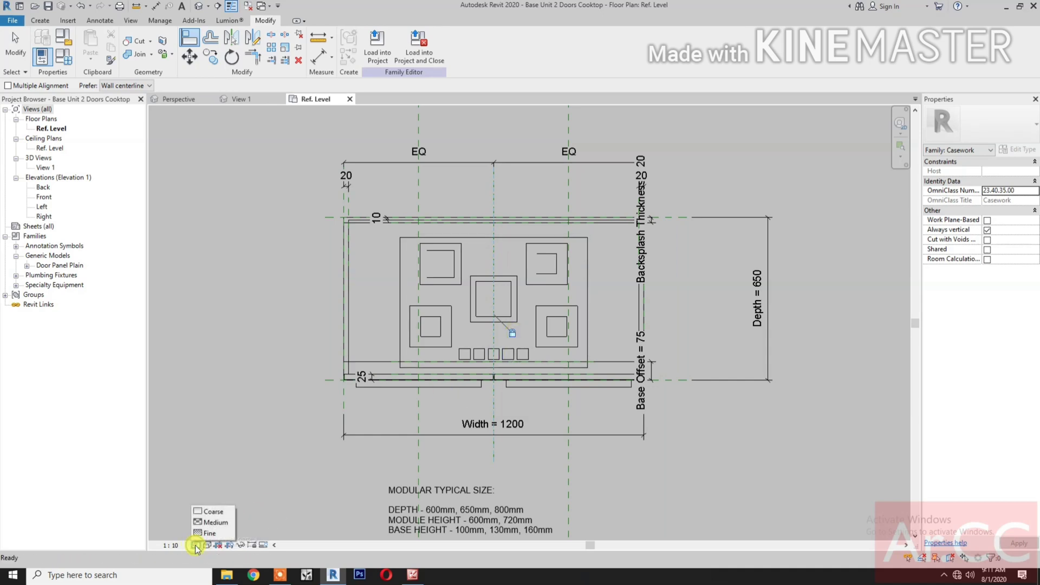
left_click(203, 534)
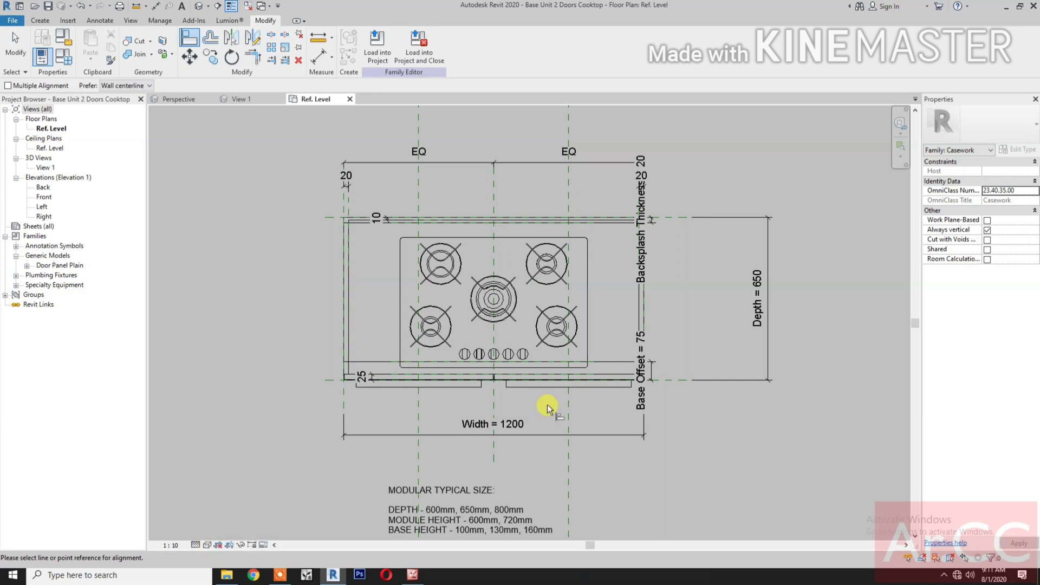
middle_click_drag(555, 414, 555, 413)
key("Escape")
scroll(560, 341, "up", 2)
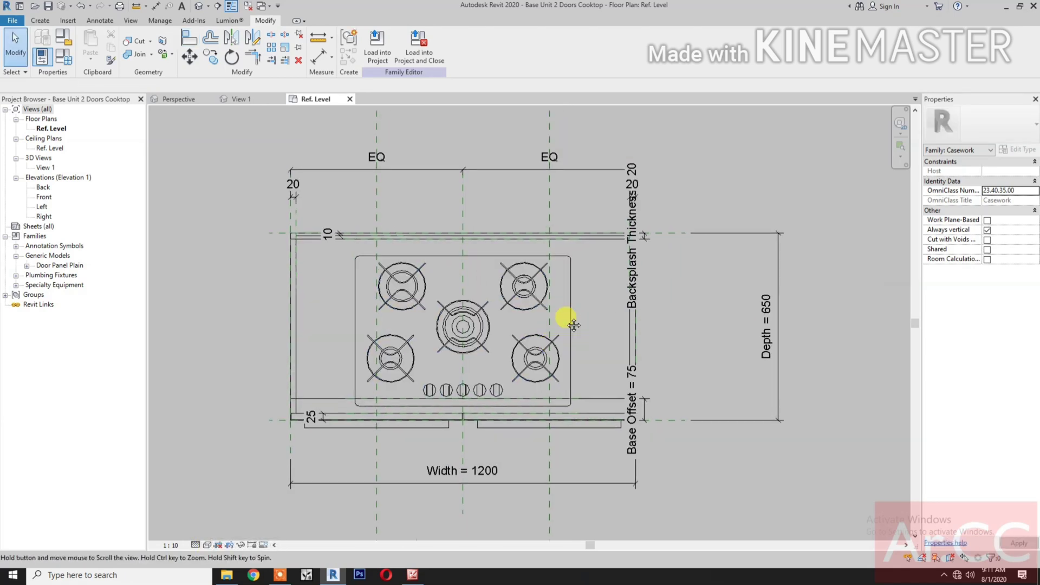
Place an 80 dimension from the Back reference plane to the cooktop's back edge.
key("d")
key("i")
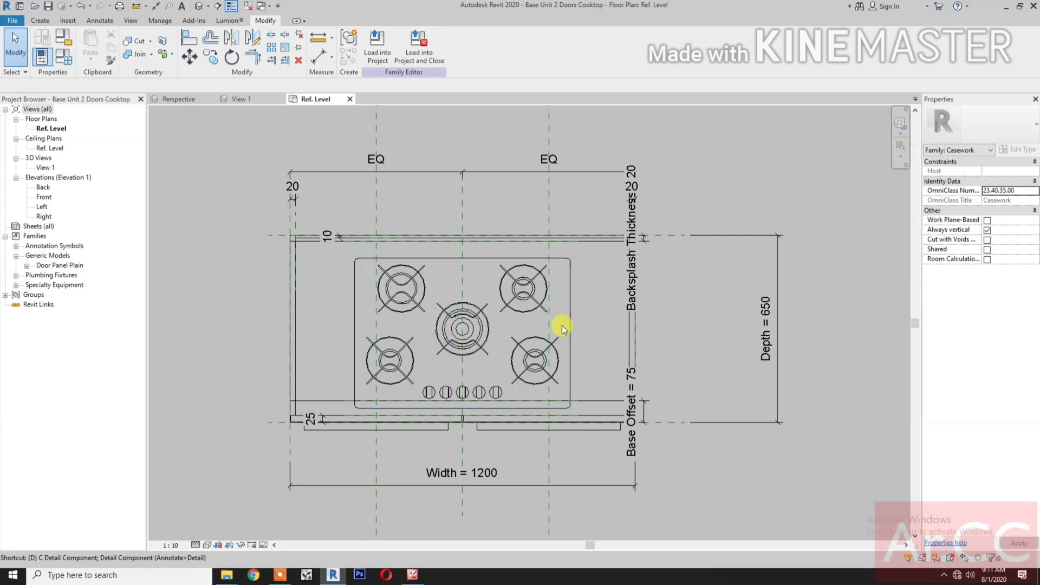
left_click(662, 235)
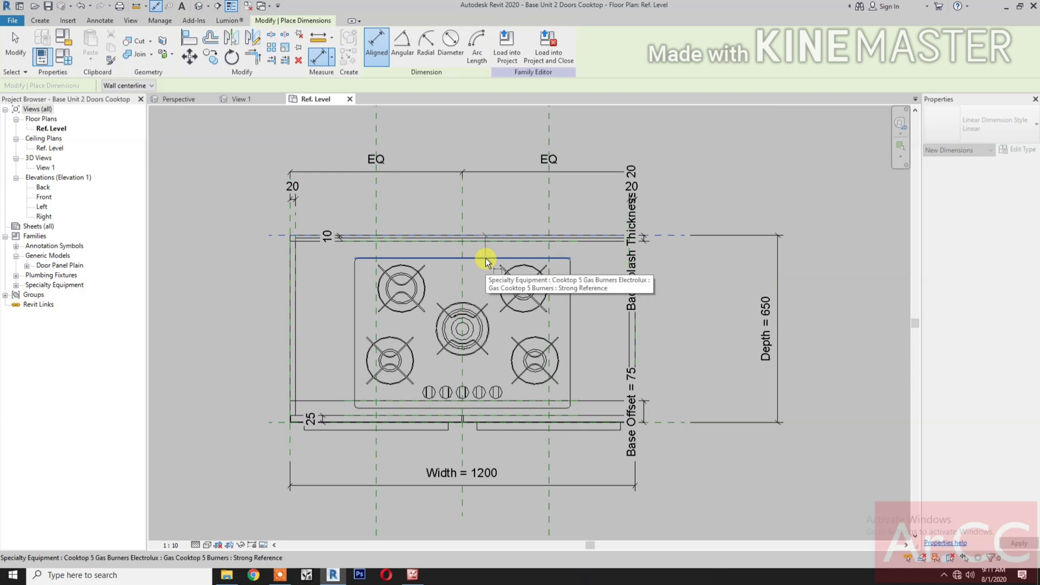
left_click(486, 258)
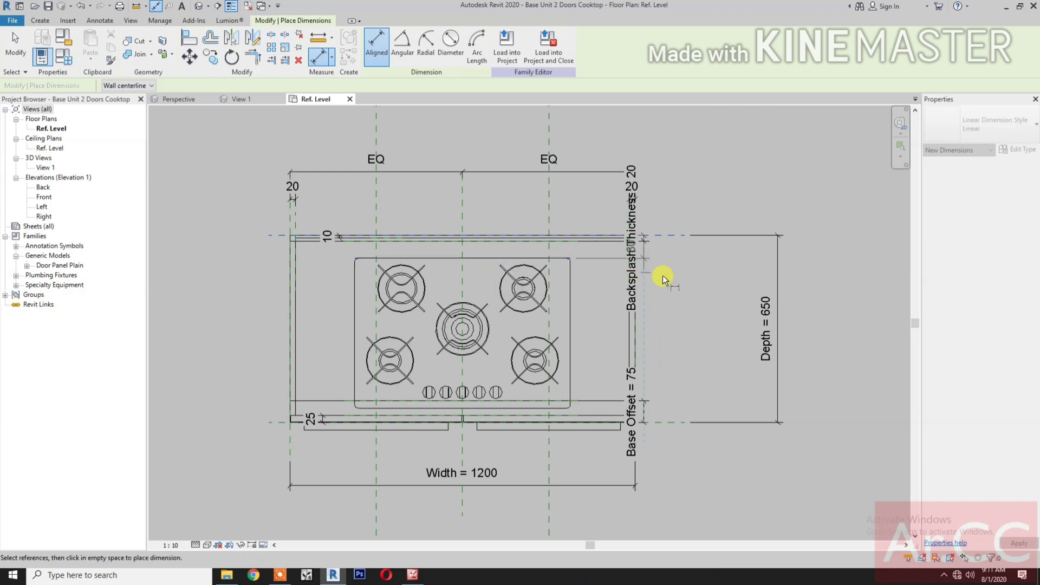
left_click(678, 275)
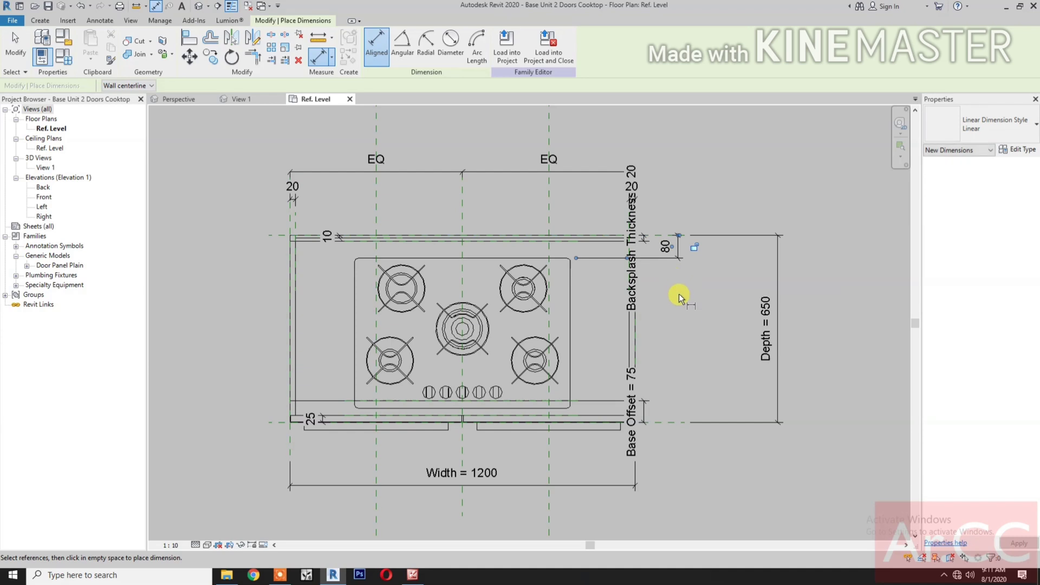
key("Escape")
key("Escape")
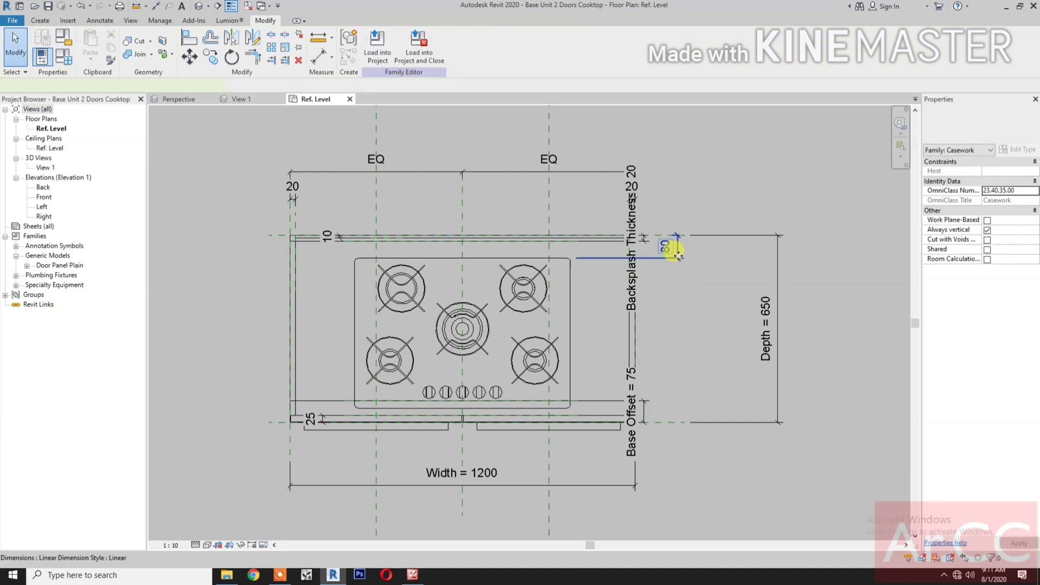
Label the dimension with the Cooktop Offset parameter, now 50.
left_click(674, 249)
left_click(434, 47)
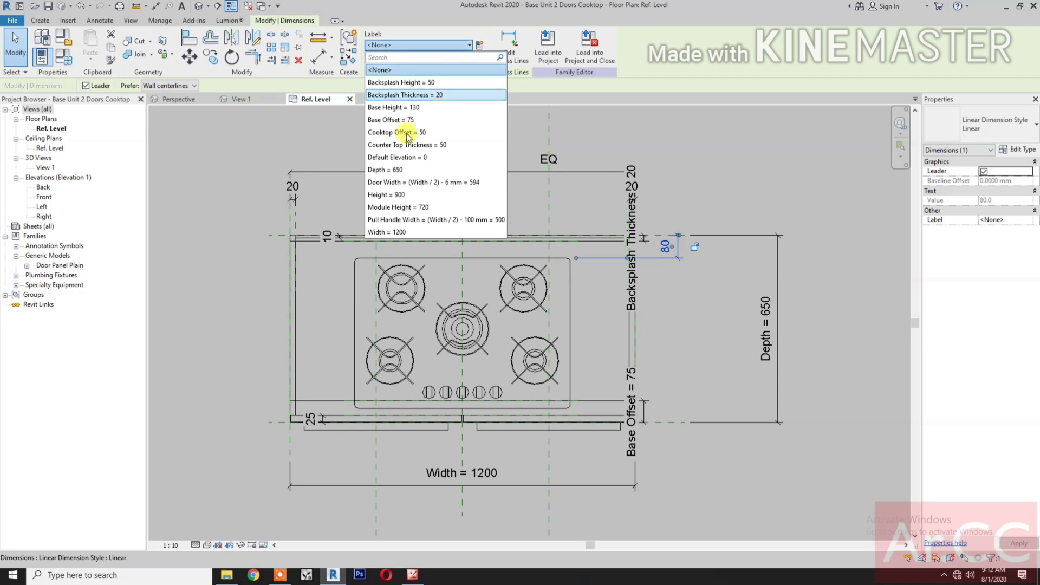
left_click(408, 133)
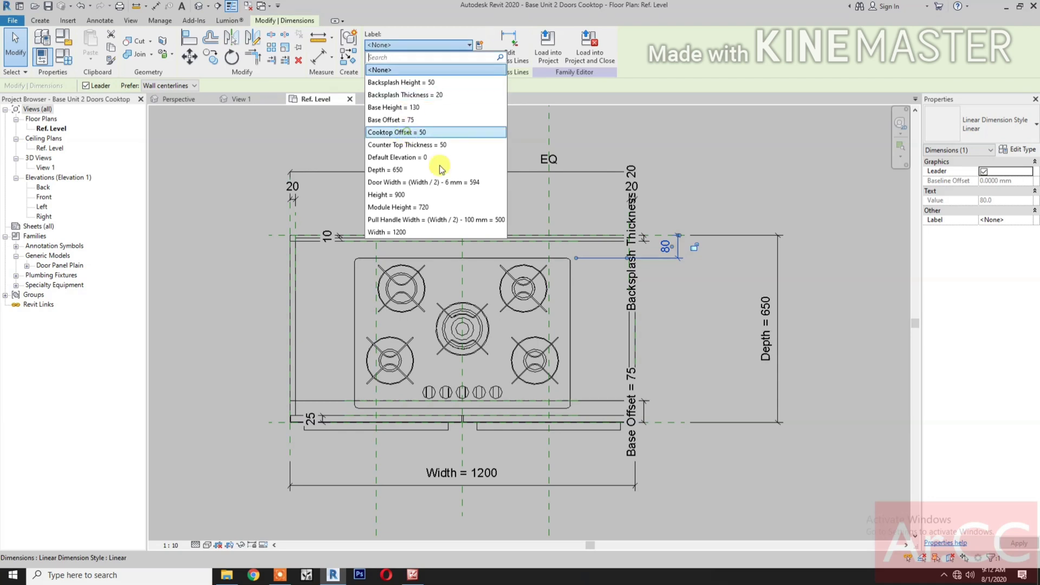
left_click(698, 307)
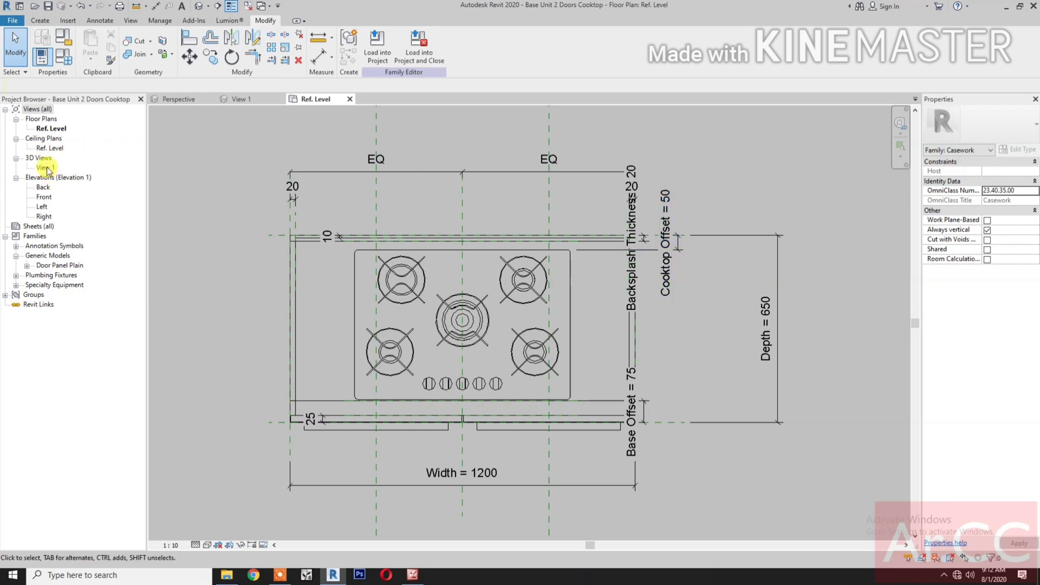
Open the Front elevation, adjust its detail level, and switch its visual style to Wireframe.
double_click(45, 198)
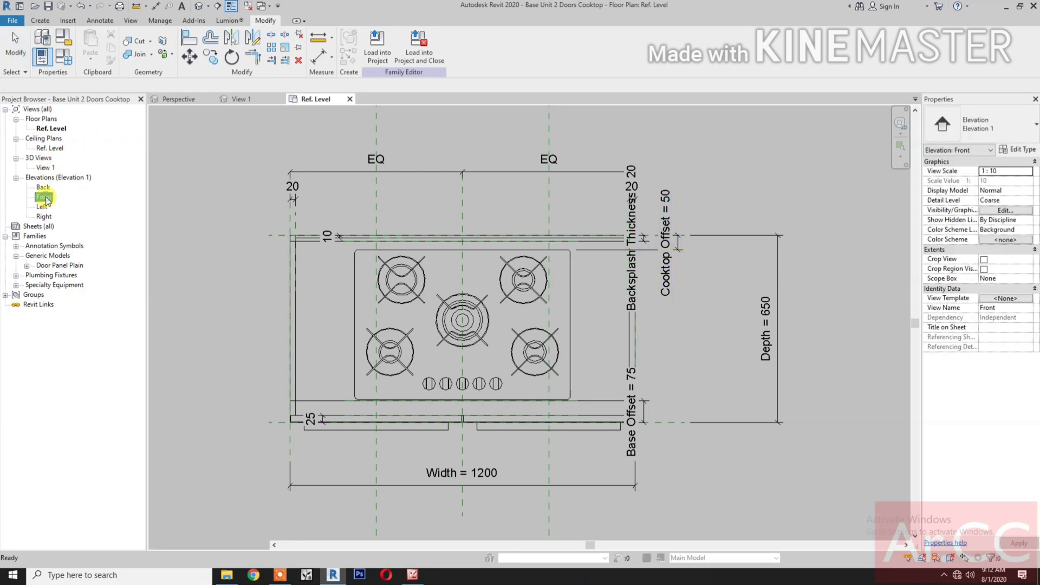
left_click(533, 459)
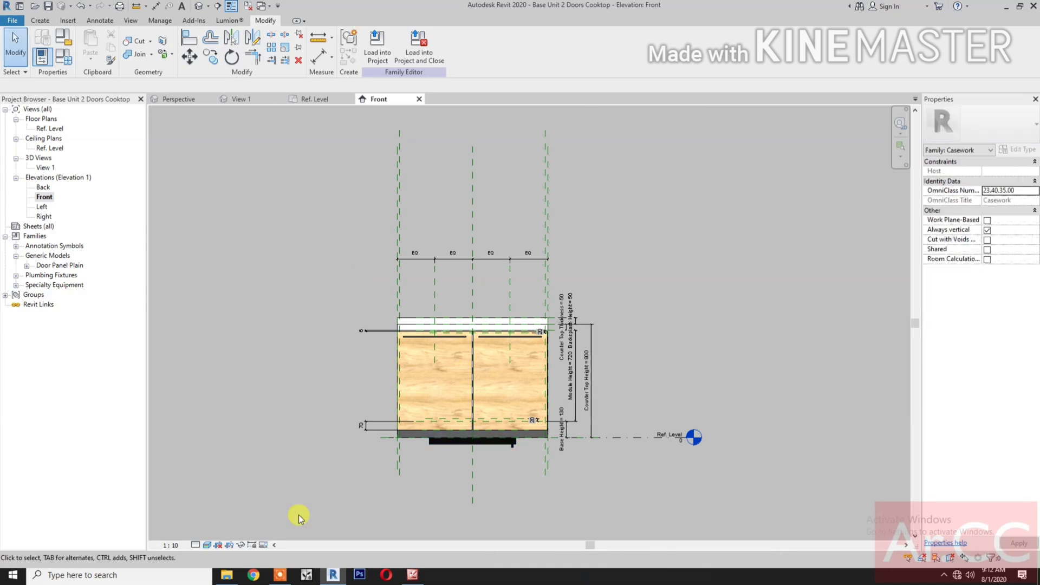
left_click(196, 545)
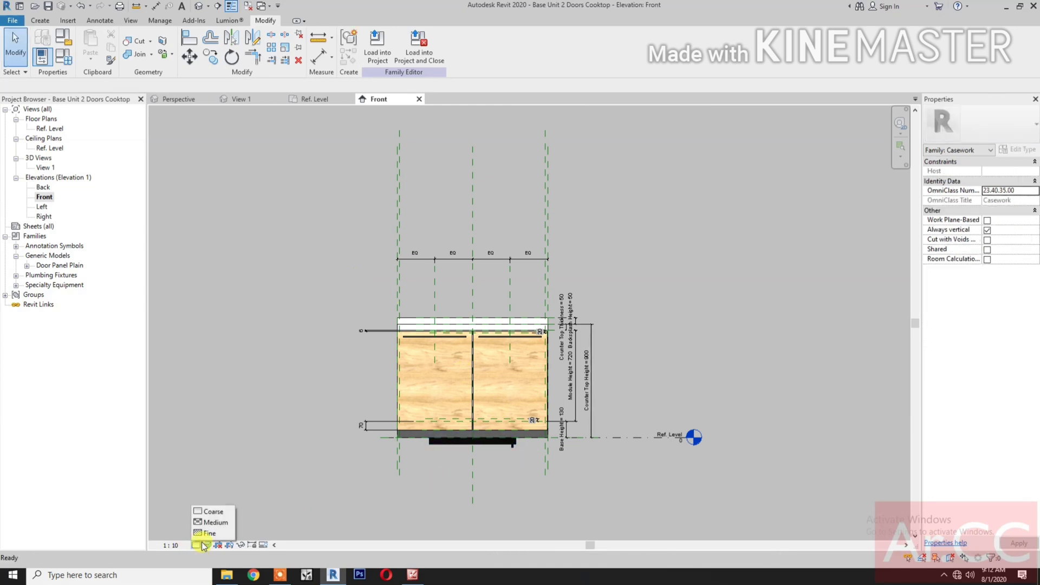
left_click(207, 535)
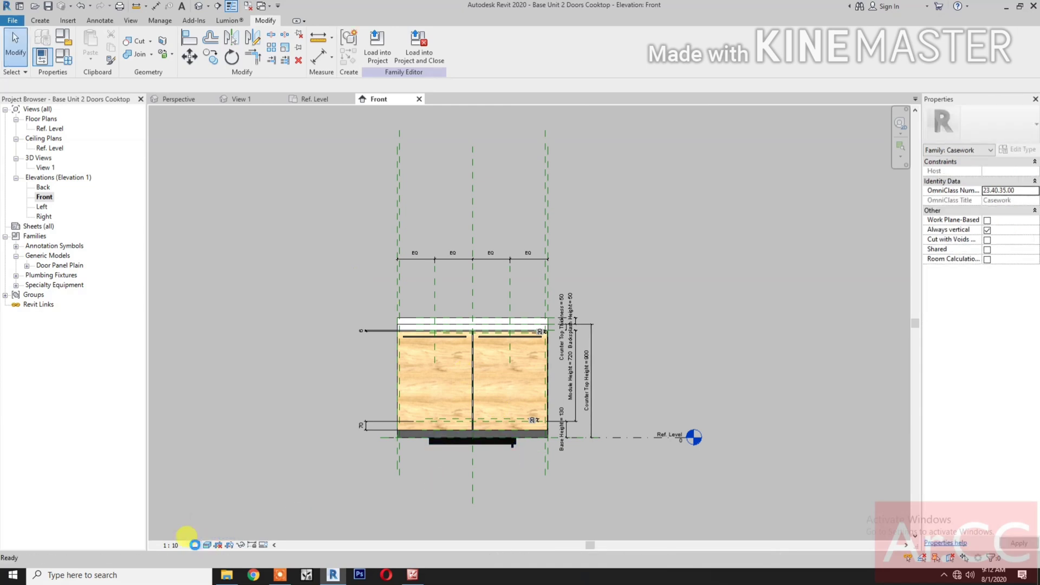
left_click(196, 544)
left_click(206, 532)
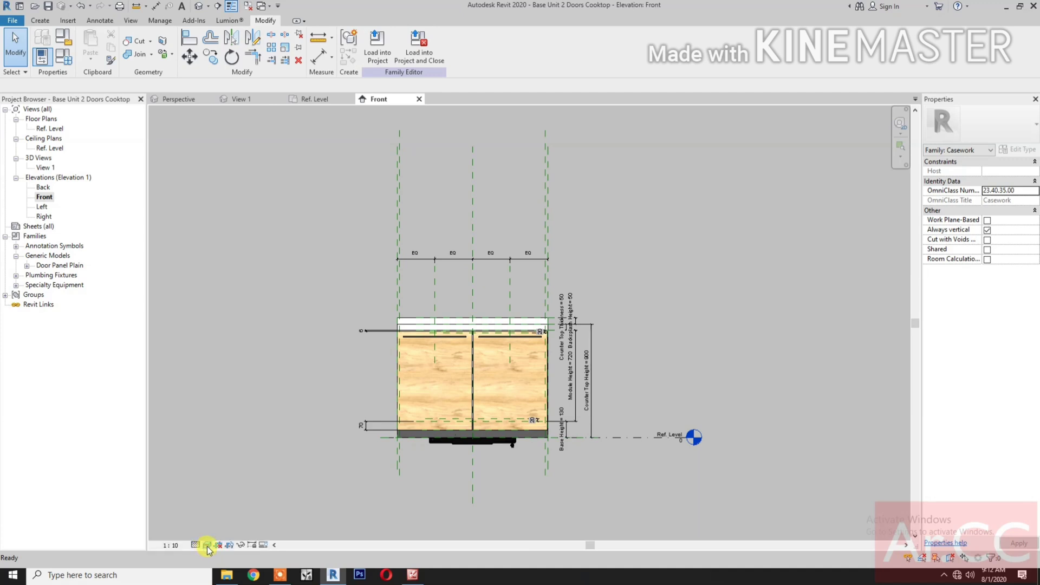
left_click(207, 545)
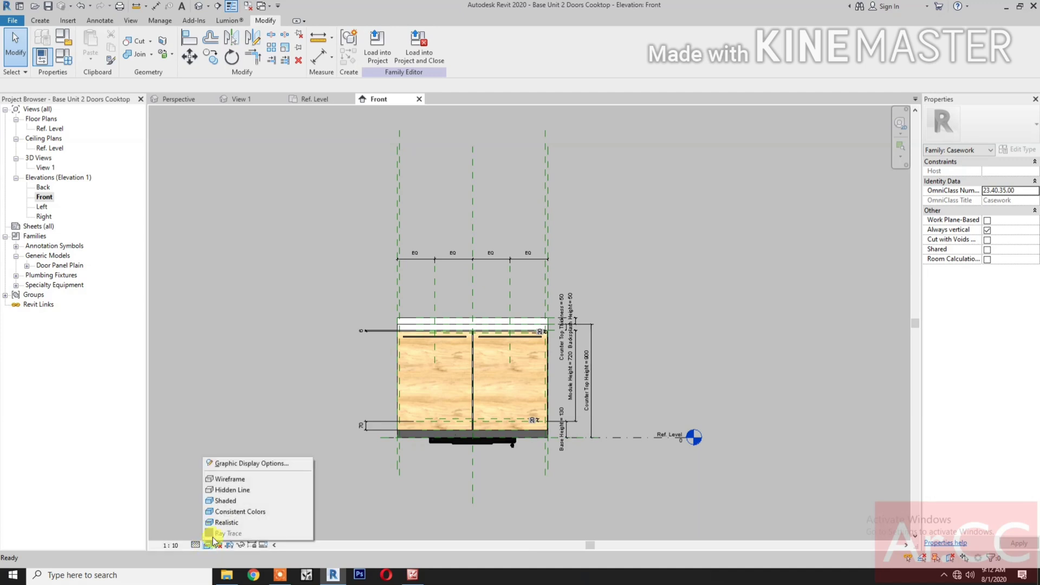
left_click(231, 481)
scroll(493, 475, "up", 3)
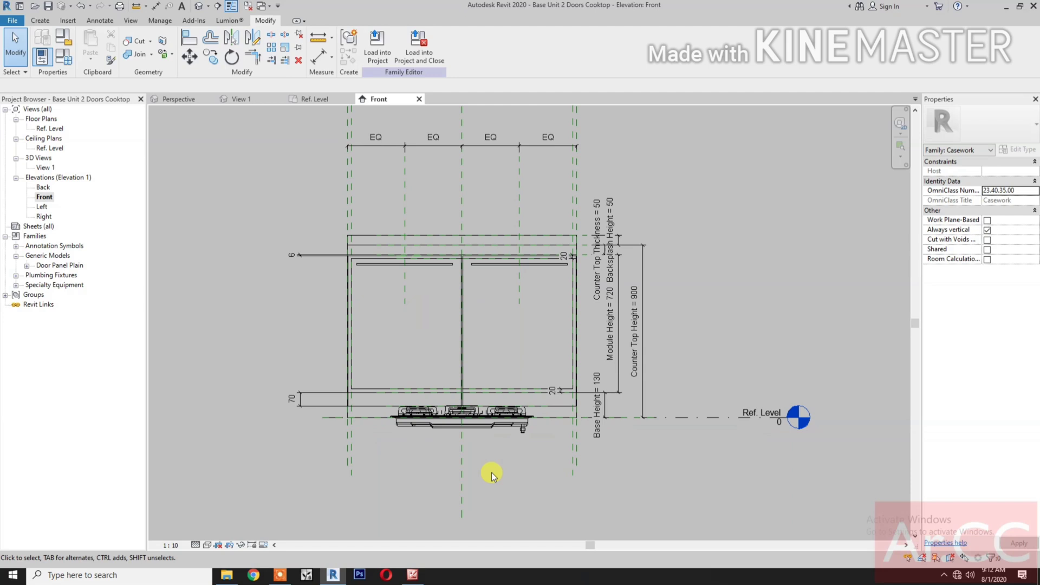
Move the cooktop 380 mm straight up with MV in the Front elevation.
middle_click_drag(492, 473, 502, 477)
left_click(499, 428)
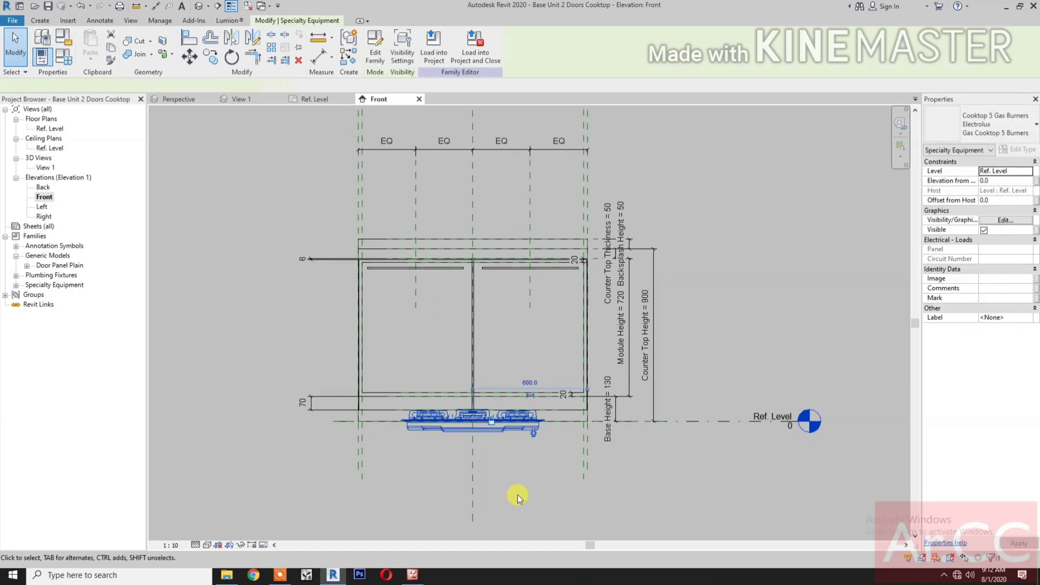
left_click(517, 495)
left_click(511, 427)
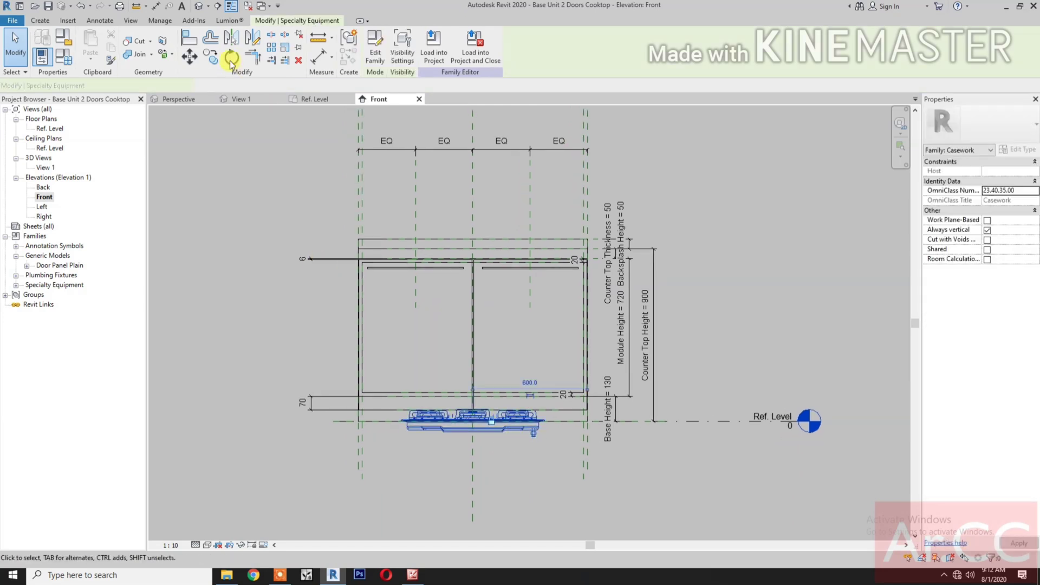
key("m")
key("v")
left_click(243, 444)
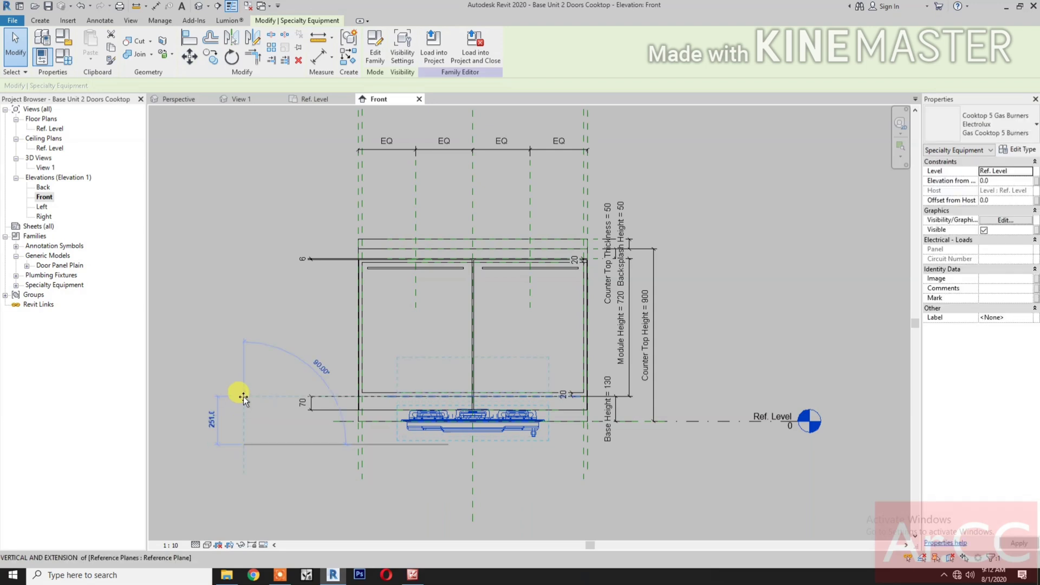
left_click(242, 369)
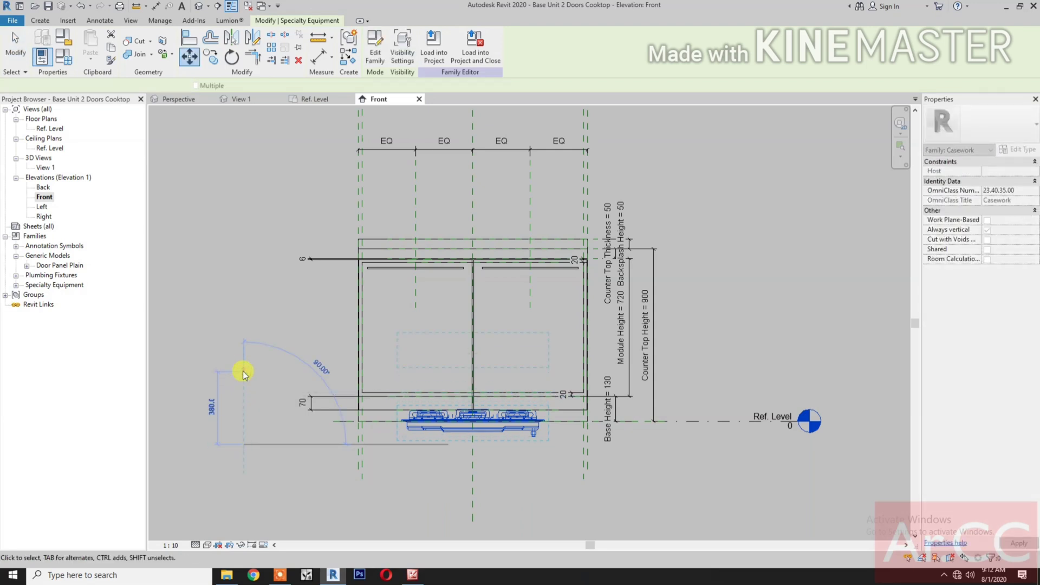
left_click(547, 502)
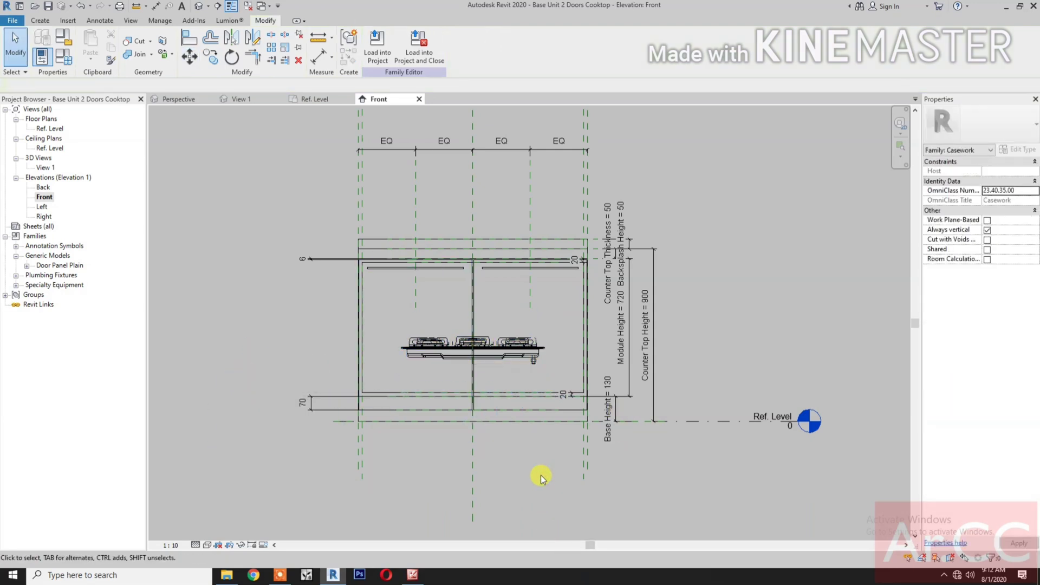
Align the cooktop's bottom edge to the countertop's top reference plane in the Front elevation.
left_click(190, 40)
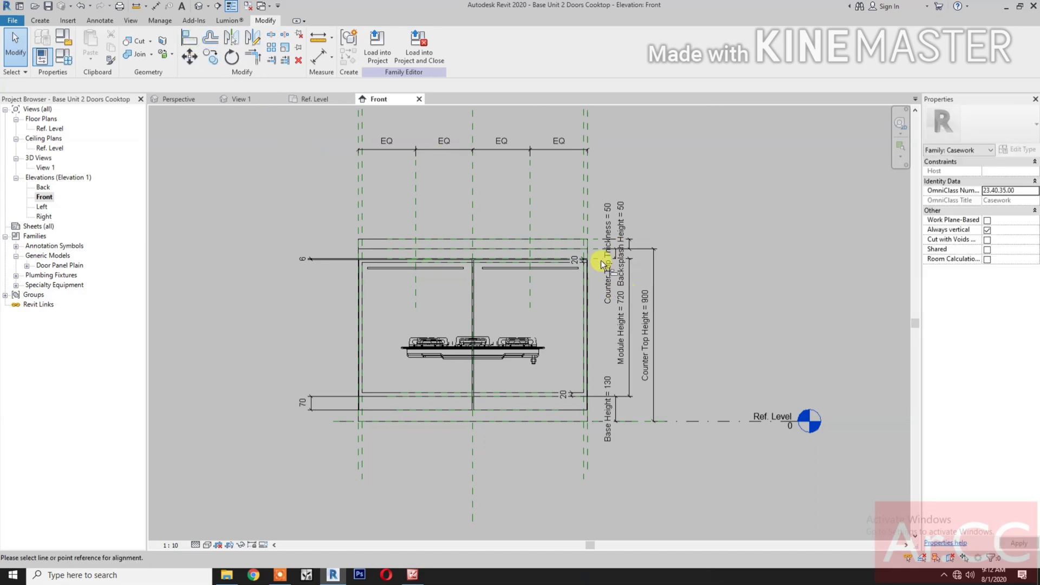
scroll(593, 245, "up", 1)
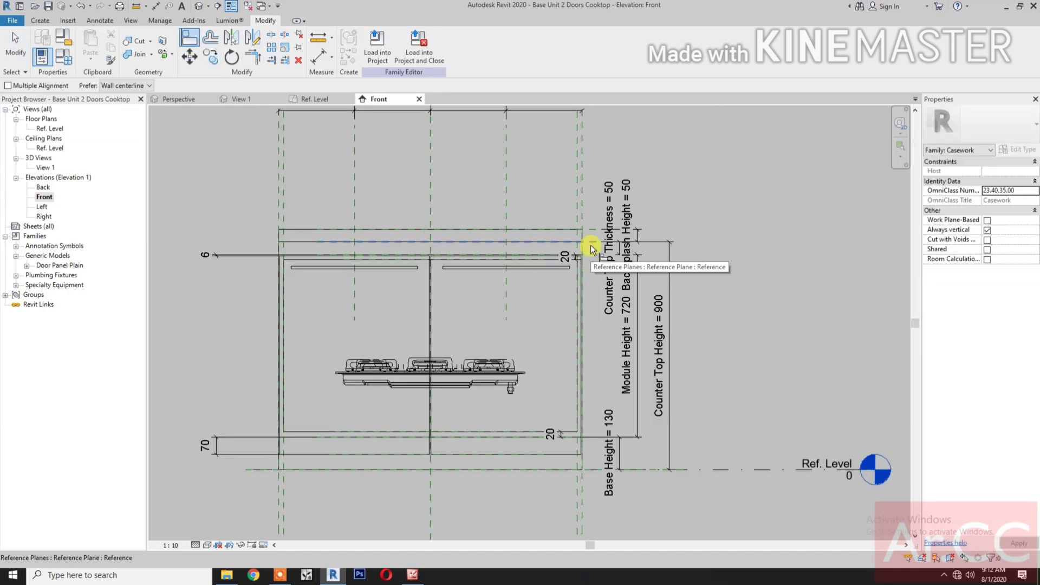
left_click(592, 248)
scroll(536, 384, "up", 4)
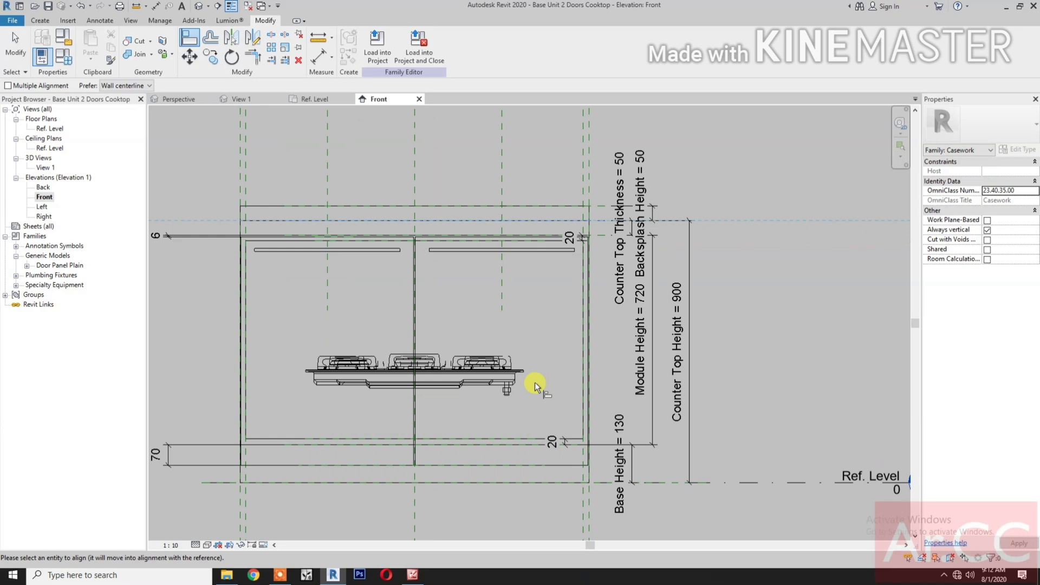
scroll(521, 359, "up", 1)
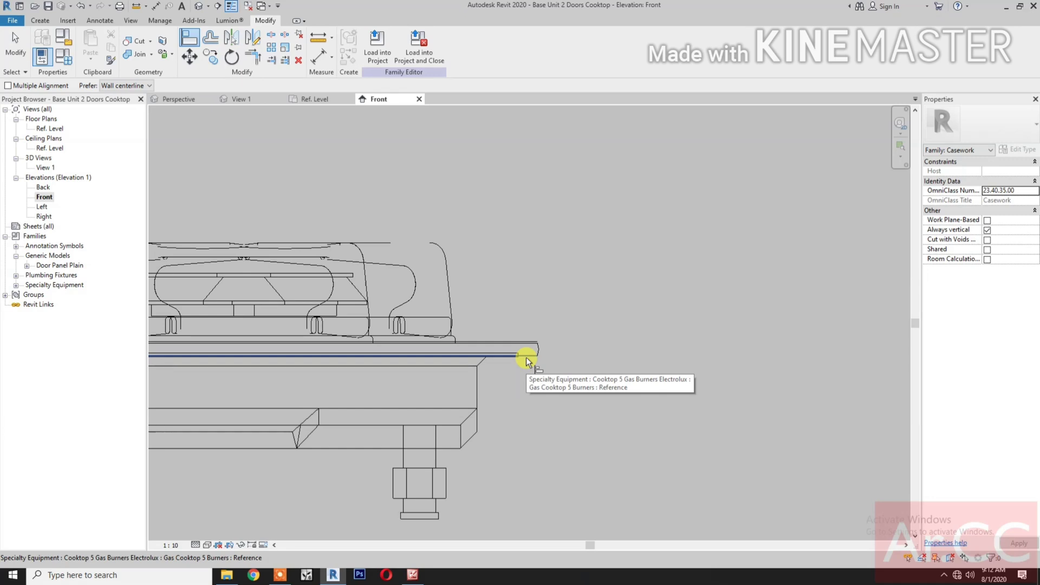
scroll(555, 398, "up", 5)
scroll(555, 397, "down", 5)
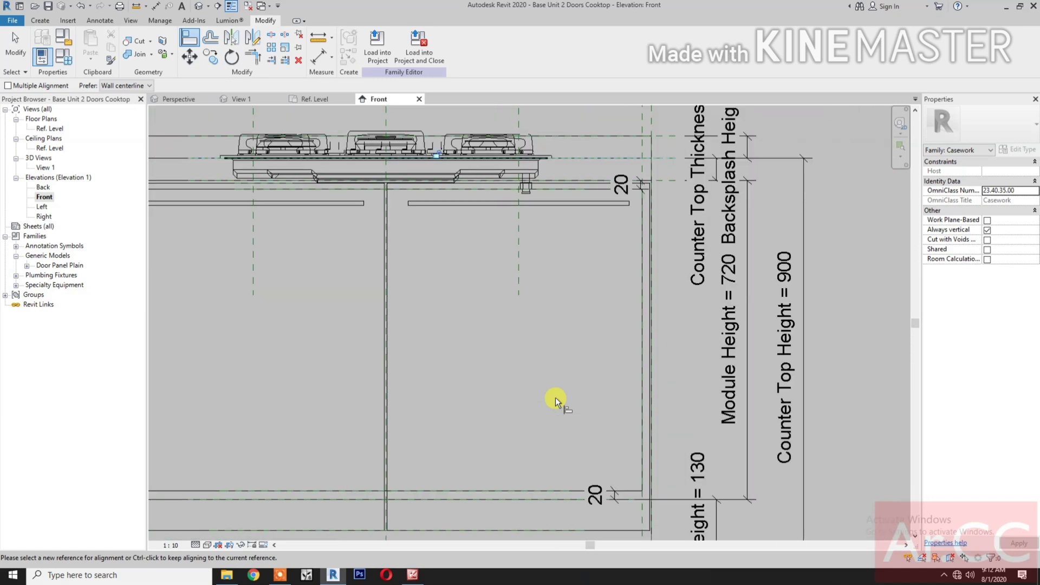
scroll(464, 275, "up", 3)
scroll(463, 274, "up", 1)
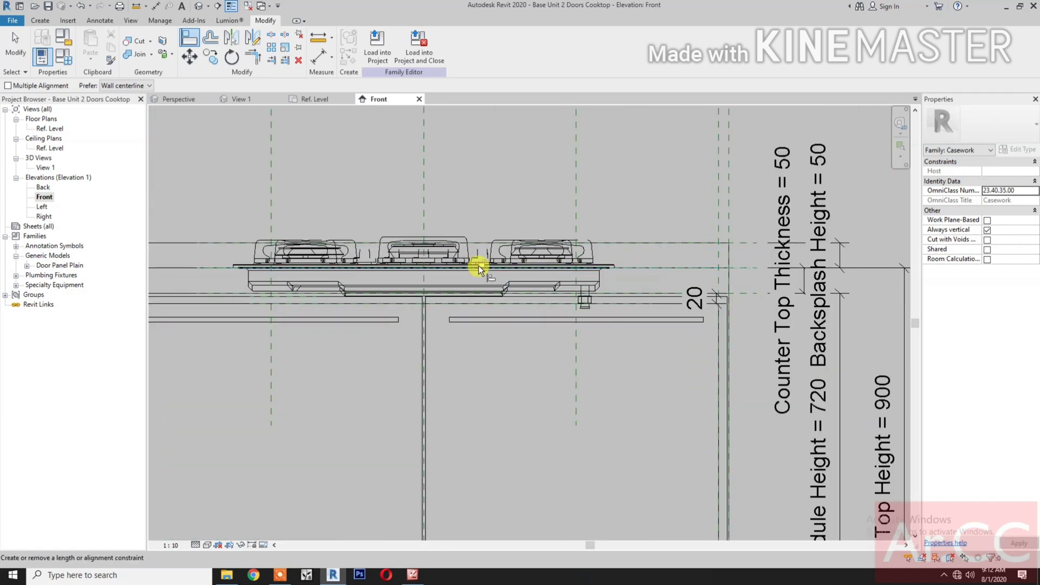
left_click(483, 265)
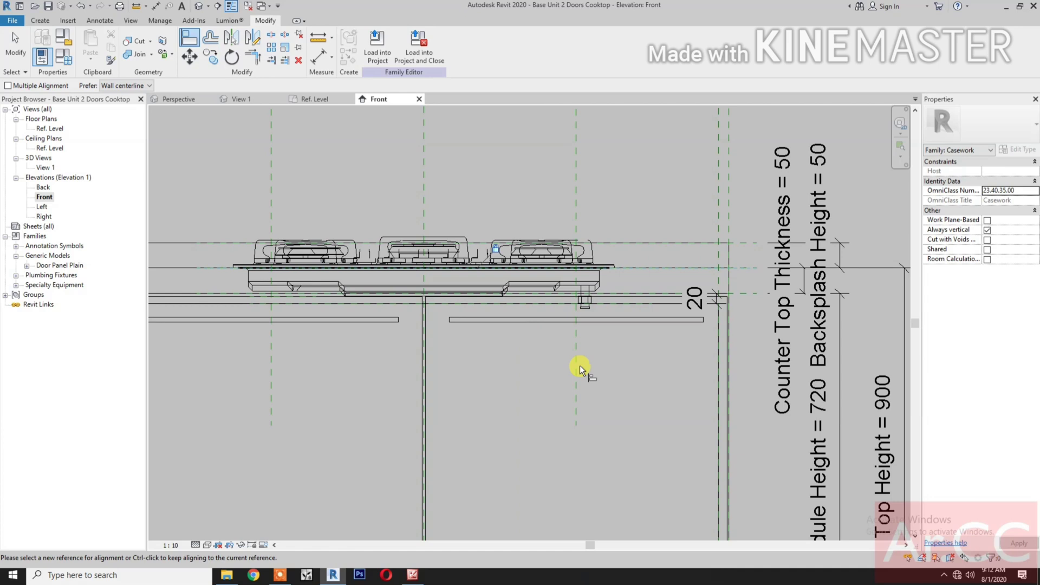
Show the cabinet in View 1 at Fine detail level so the cooktop's burners and pan supports appear.
left_click(258, 101)
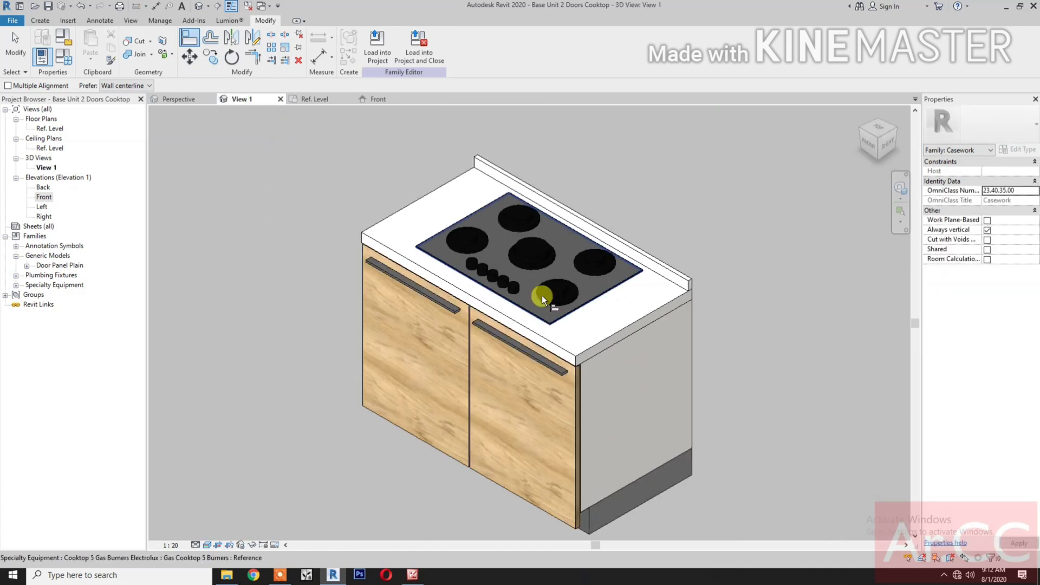
key("Escape")
key("Escape")
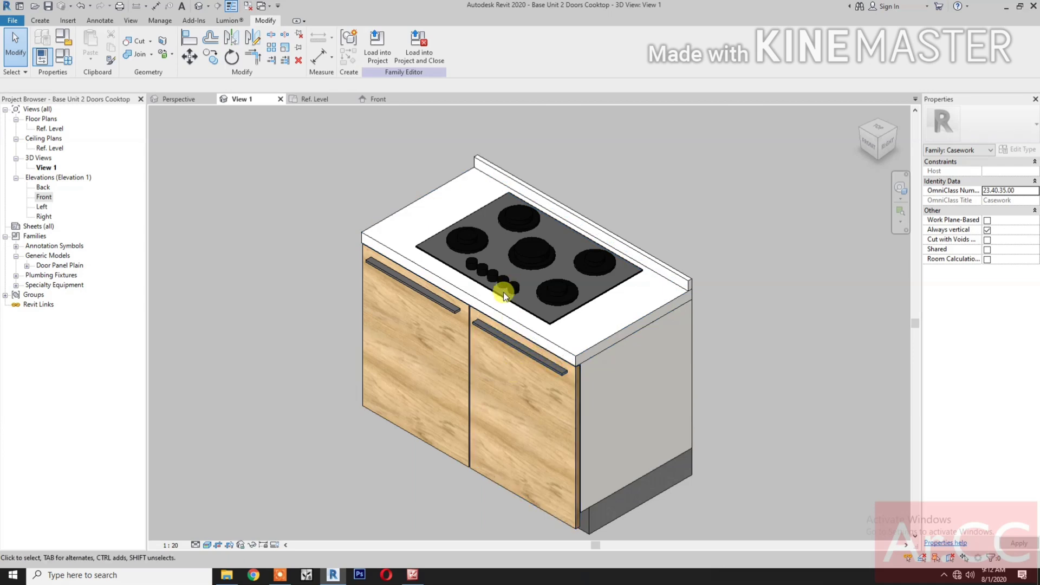
left_click(196, 545)
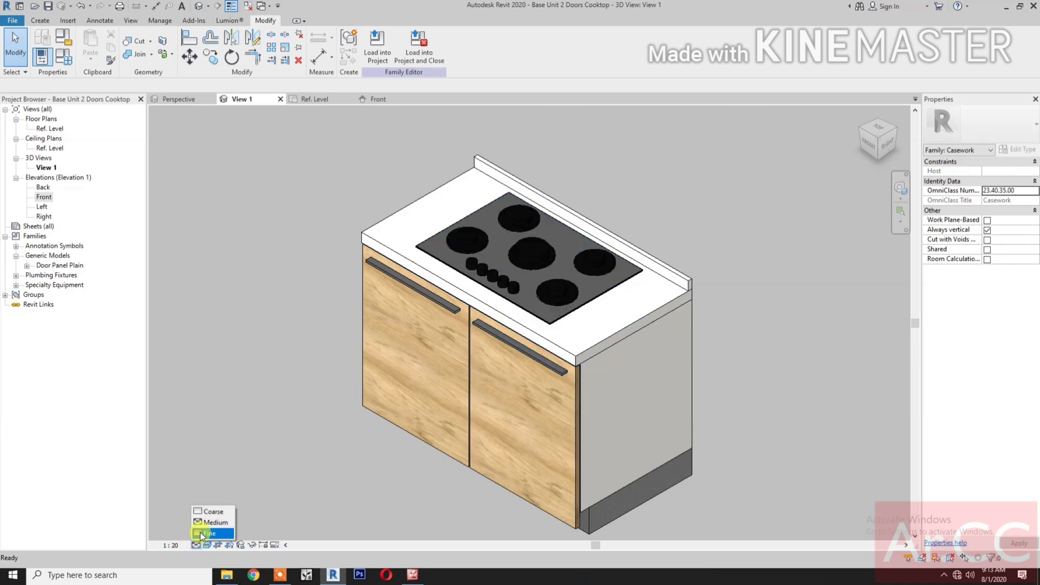
left_click(204, 533)
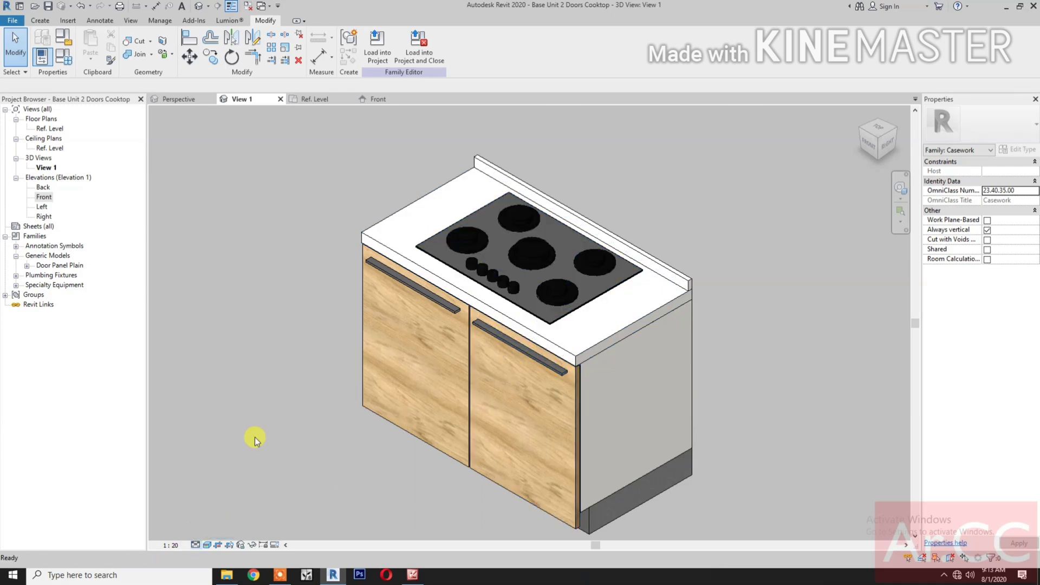
In the Ref. Level plan, sketch a new extrusion by picking the cooktop's four outline edges.
left_click(320, 101)
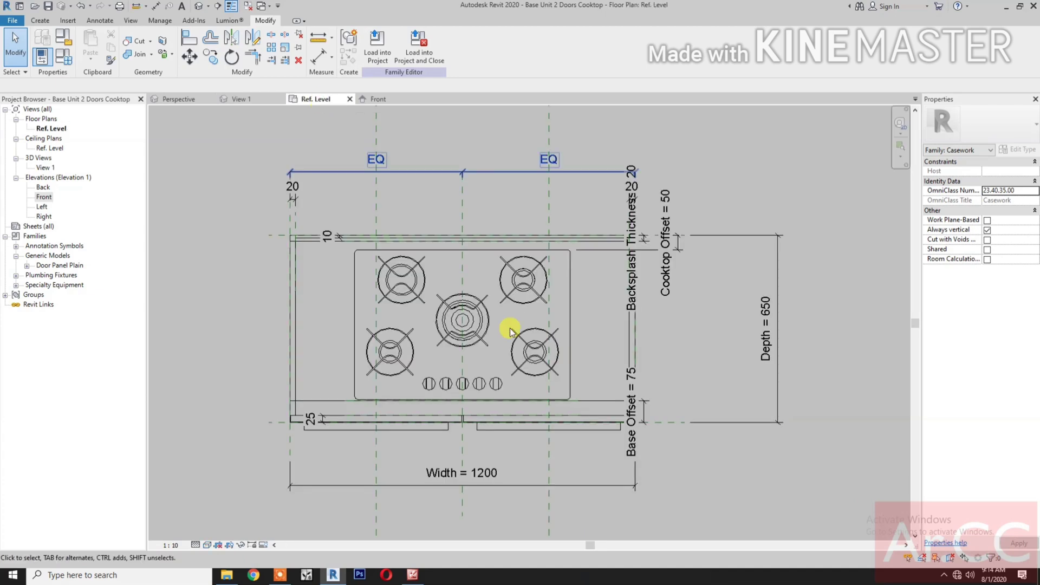
left_click(40, 23)
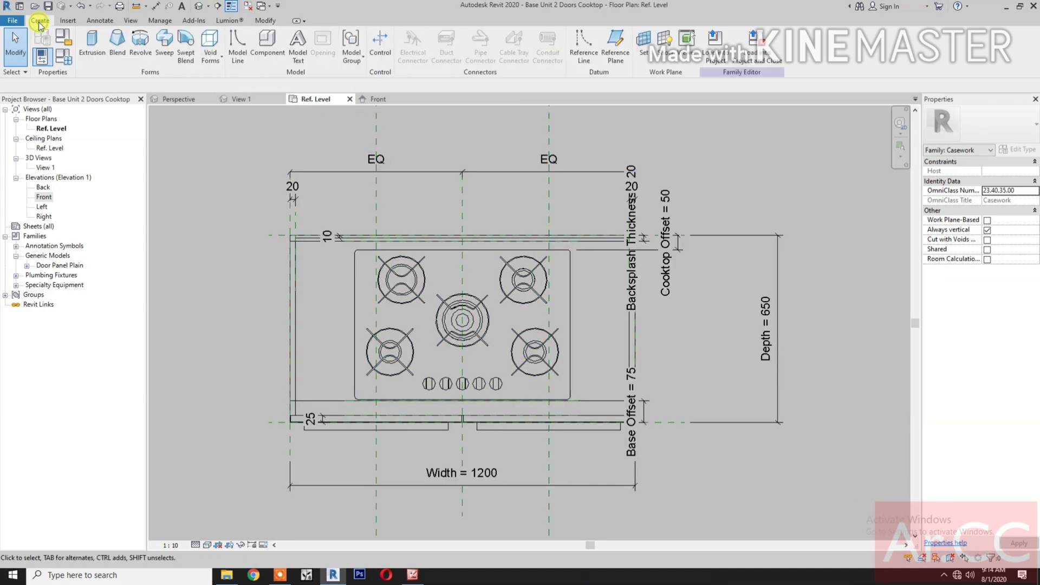
left_click(90, 45)
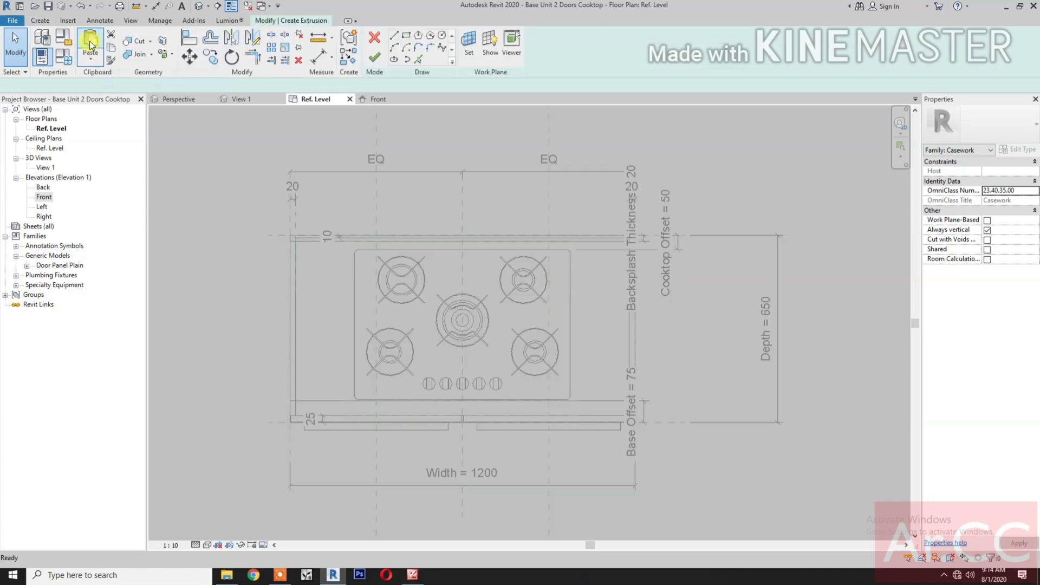
left_click(415, 60)
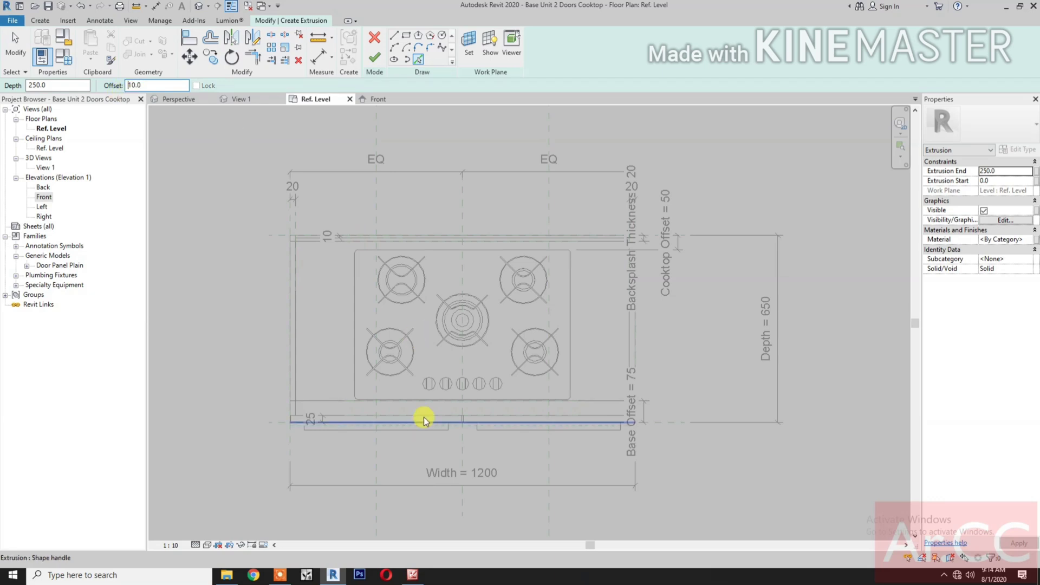
scroll(418, 408, "up", 3)
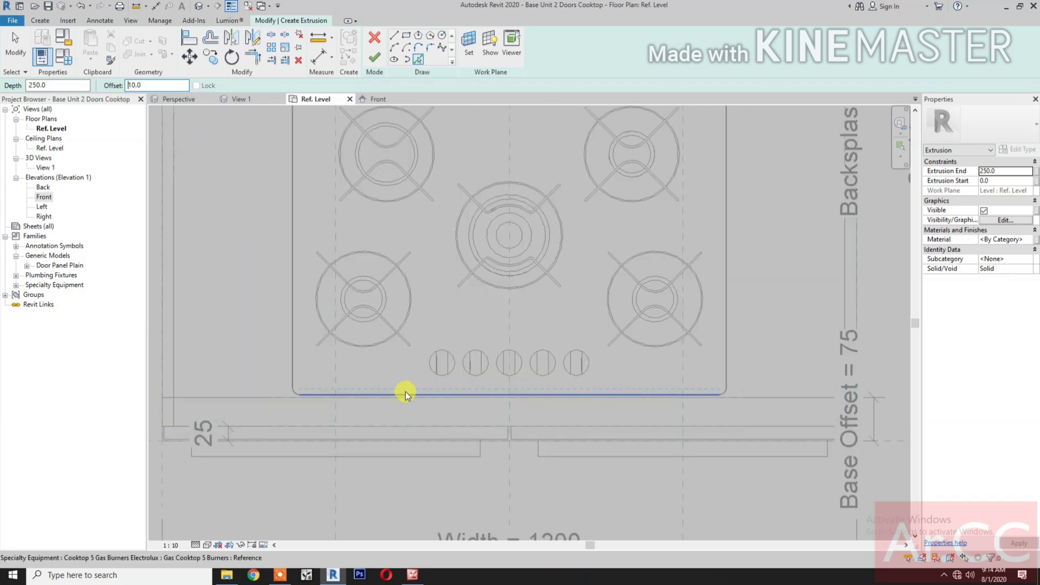
left_click(406, 392)
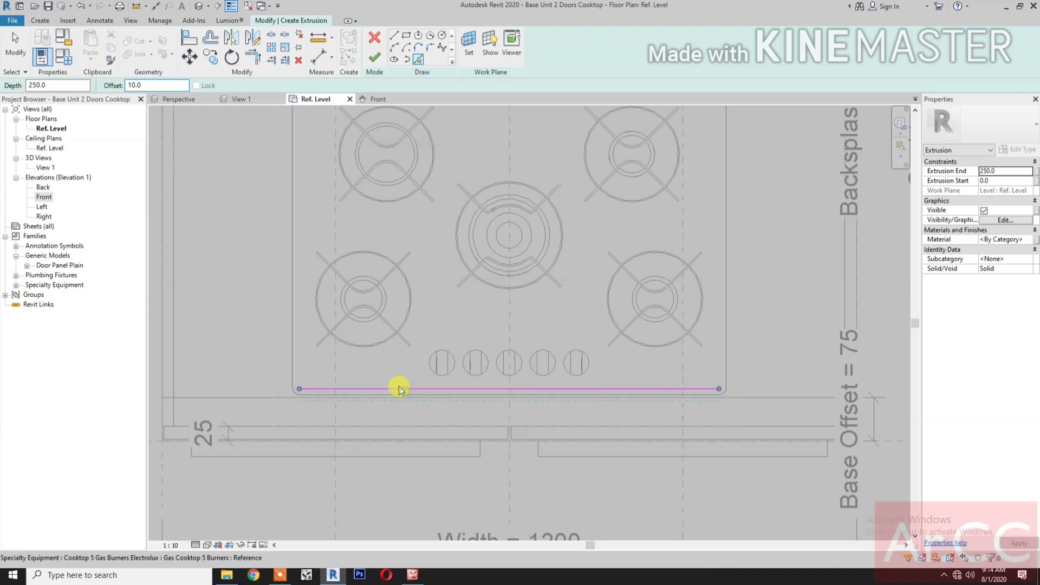
left_click(296, 261)
scroll(337, 294, "down", 2)
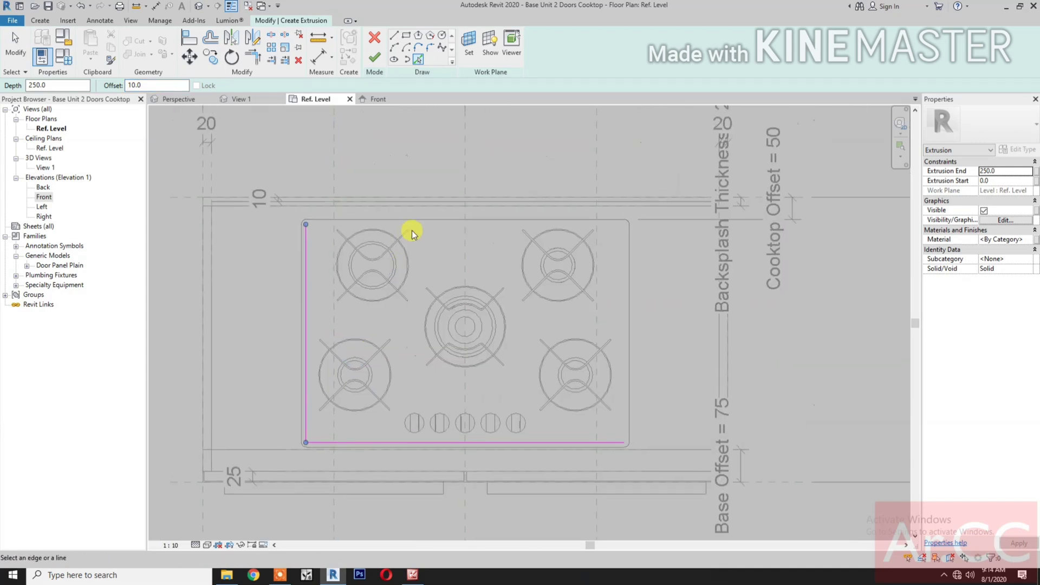
left_click(432, 221)
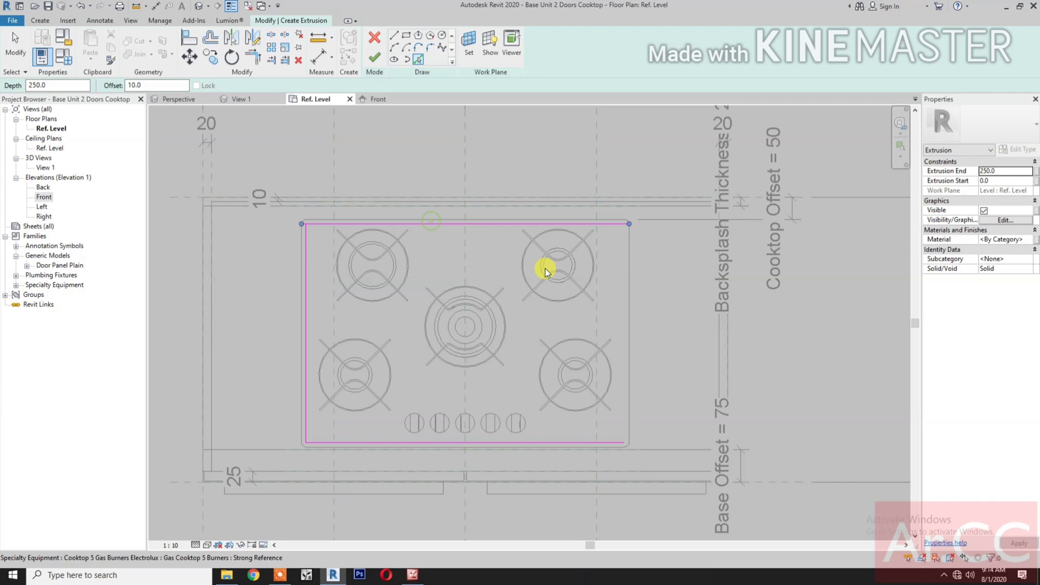
scroll(648, 298, "up", 2)
left_click(620, 291)
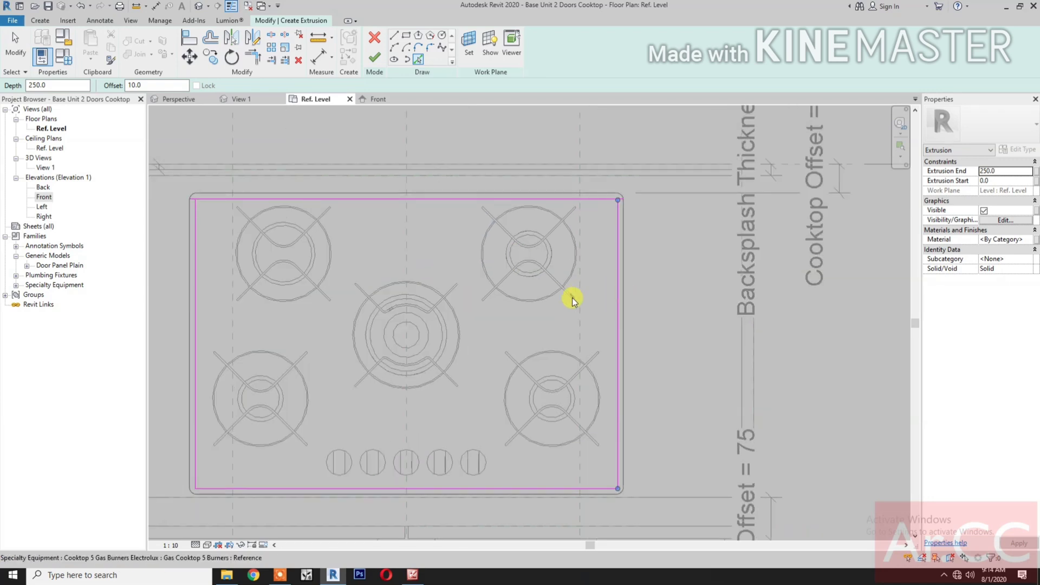
Trim the sketch lines into clean corners with TR and finish the 250-deep extrusion.
key("t")
key("r")
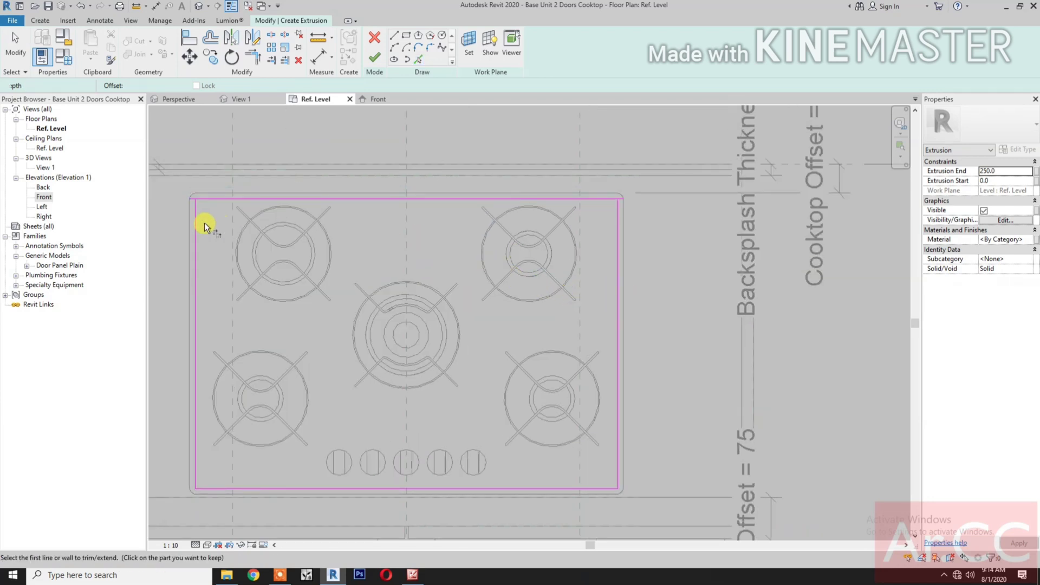
left_click(198, 212)
left_click(207, 200)
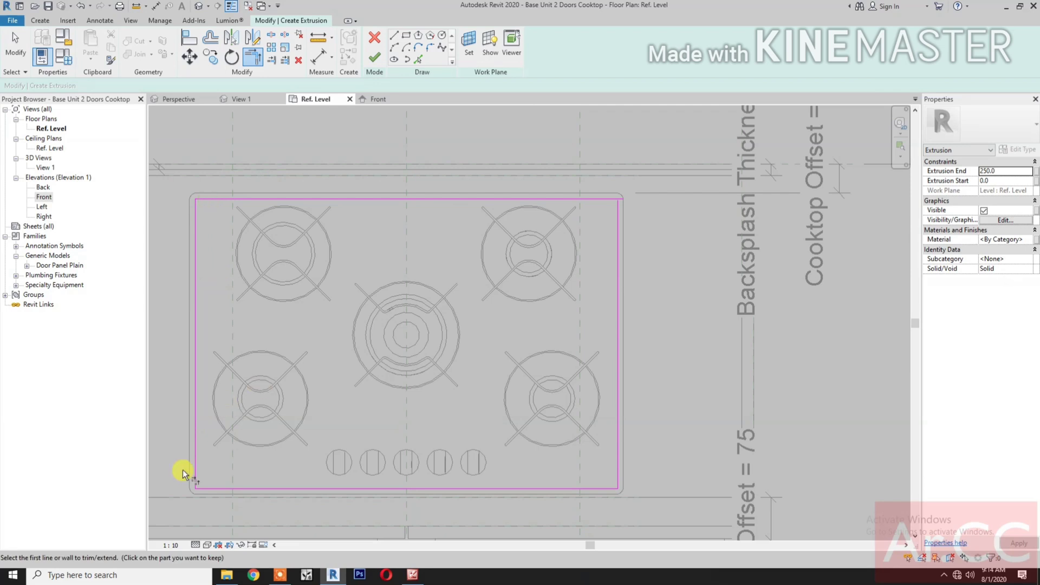
left_click(616, 223)
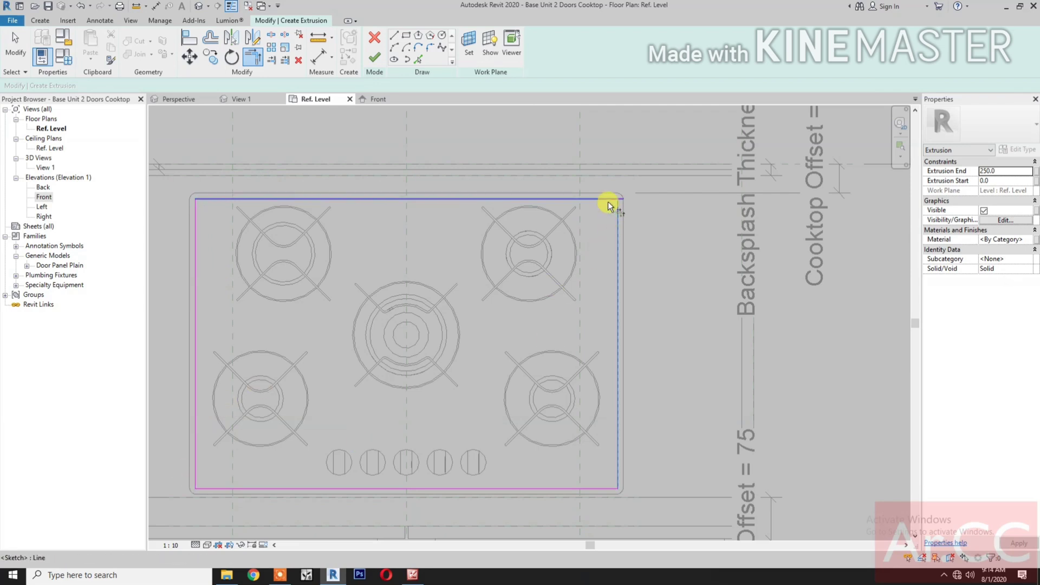
left_click(608, 201)
left_click(380, 66)
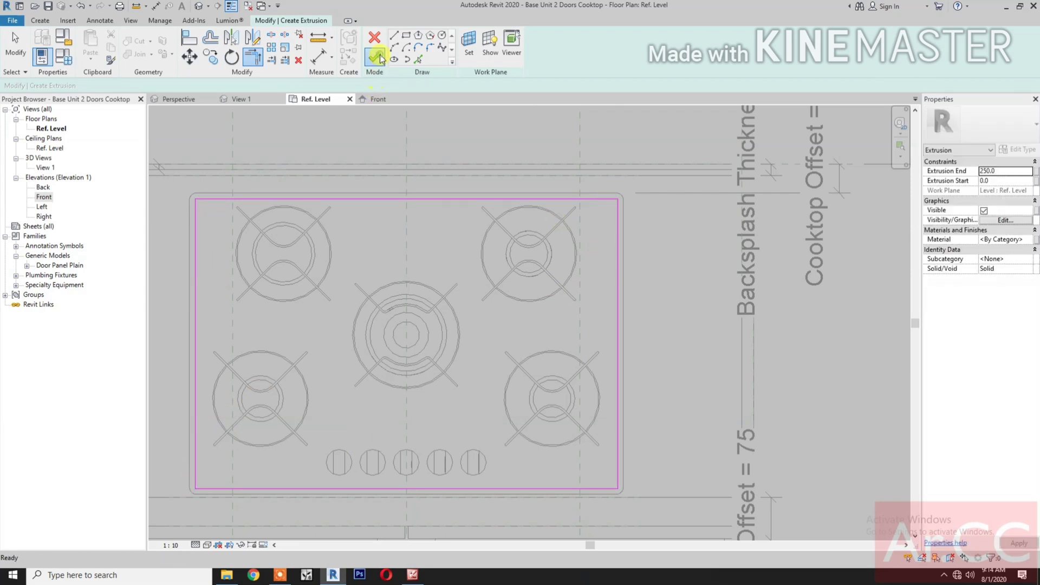
In the Front elevation, drag the extrusion's top and bottom shape handles upward.
left_click(378, 99)
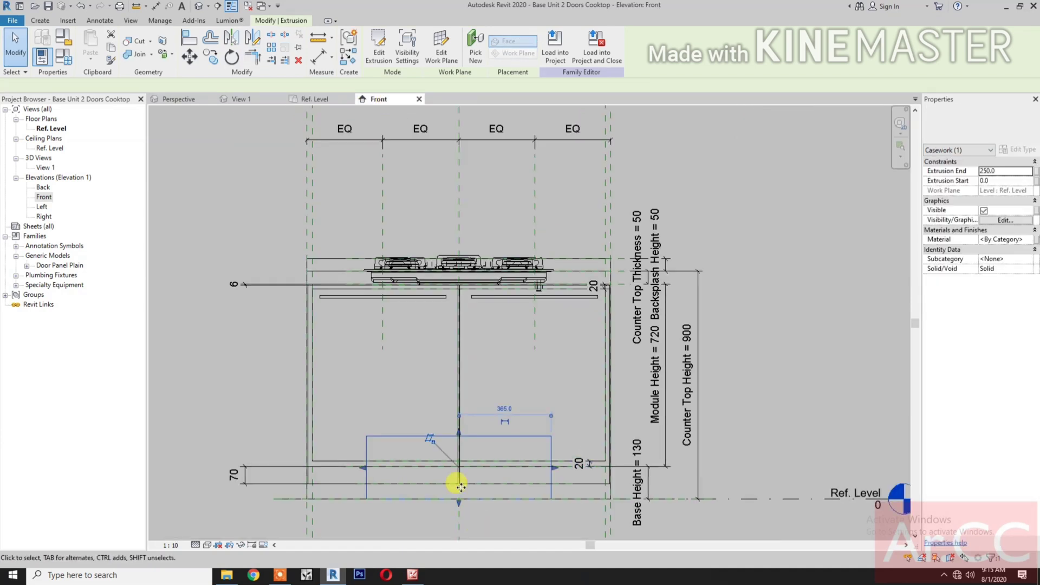
left_click(457, 434)
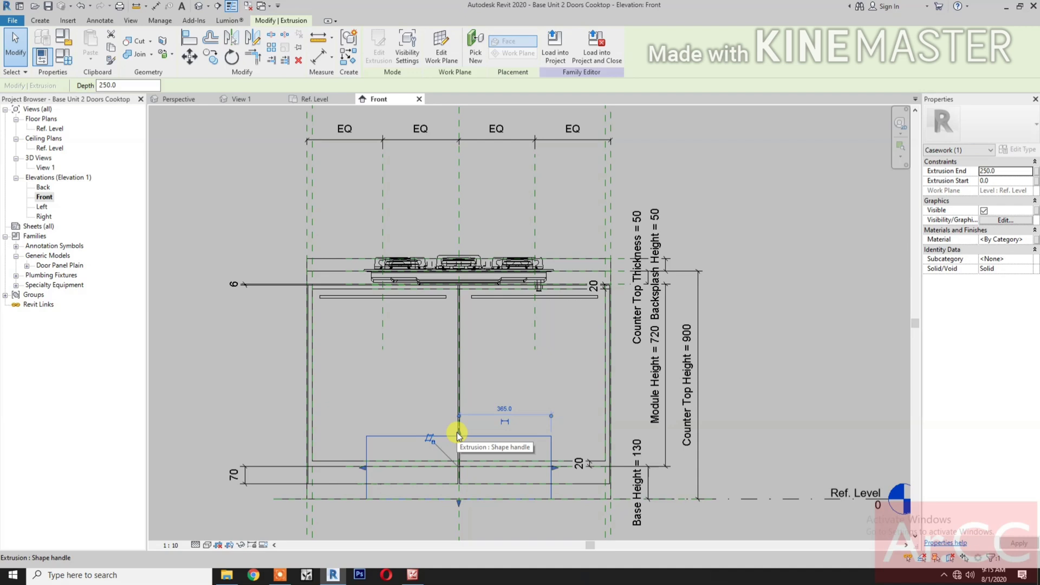
left_click_drag(458, 435, 471, 350)
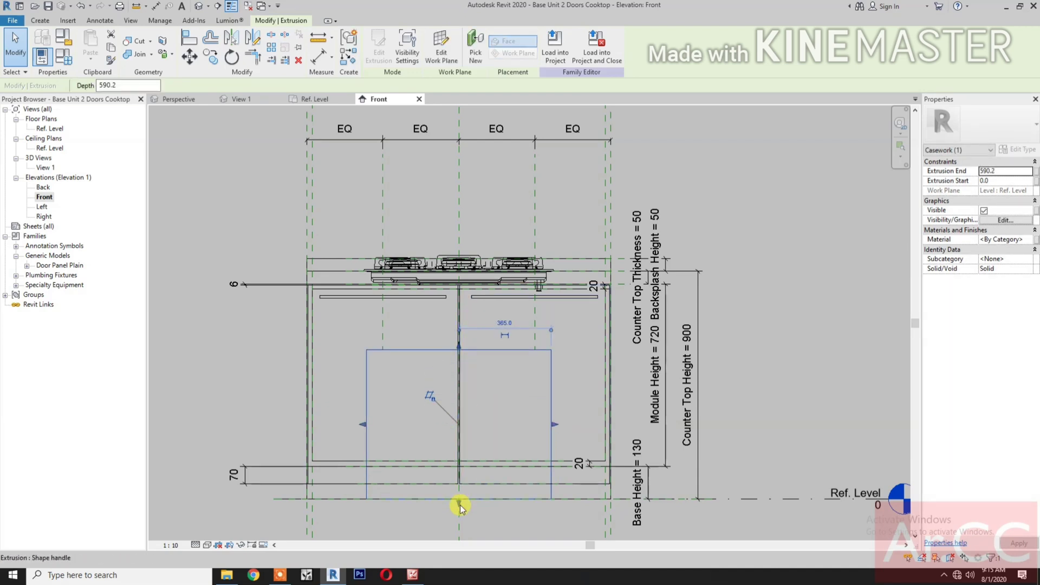
left_click_drag(460, 500, 468, 438)
Align the extrusion's top to the countertop reference plane and lock it.
key("Escape")
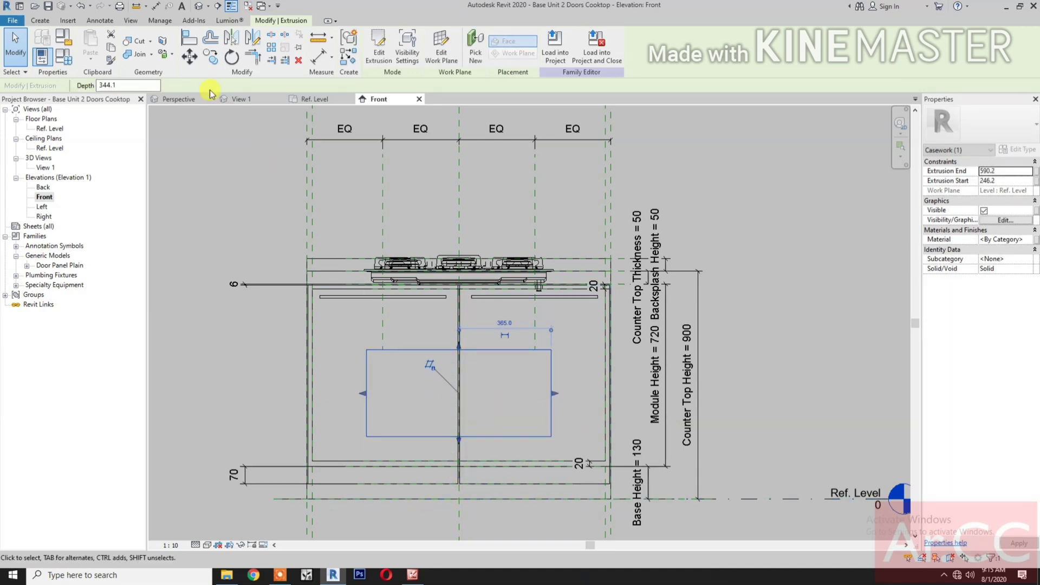
left_click(189, 37)
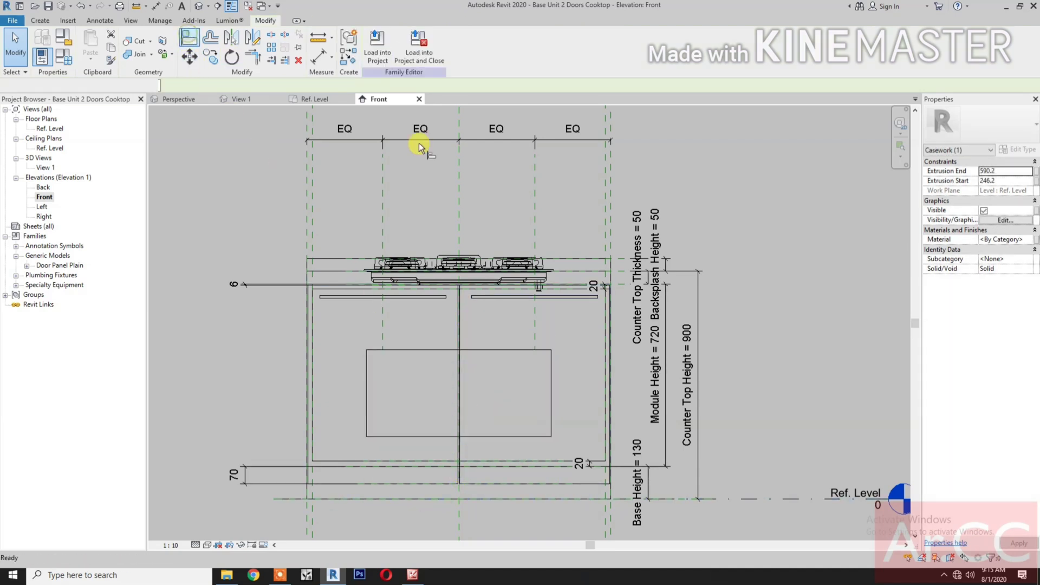
left_click(623, 260)
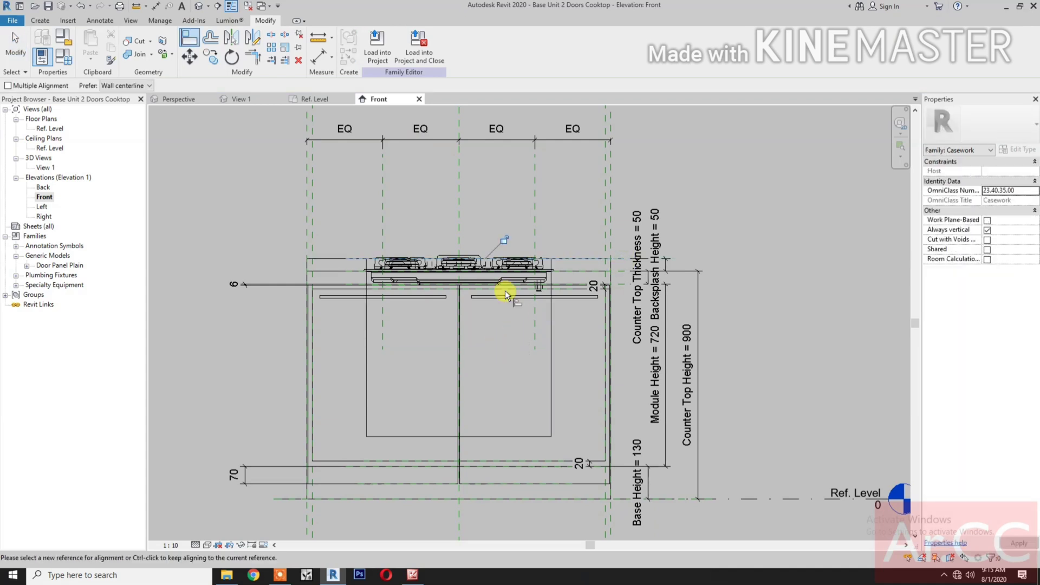
left_click(504, 240)
Draw a horizontal reference plane across the cabinet below the countertop.
left_click(42, 21)
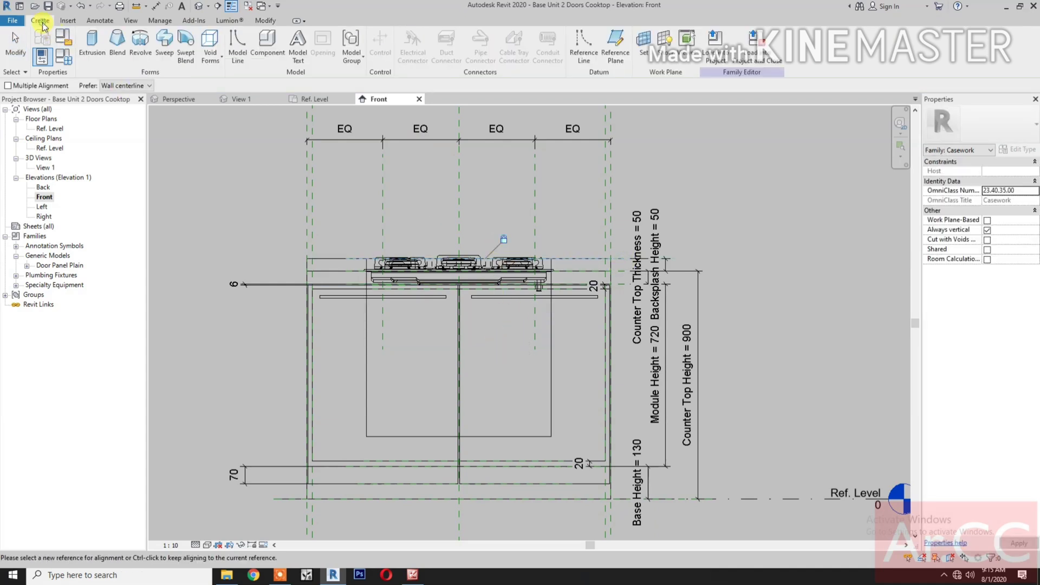
left_click(615, 48)
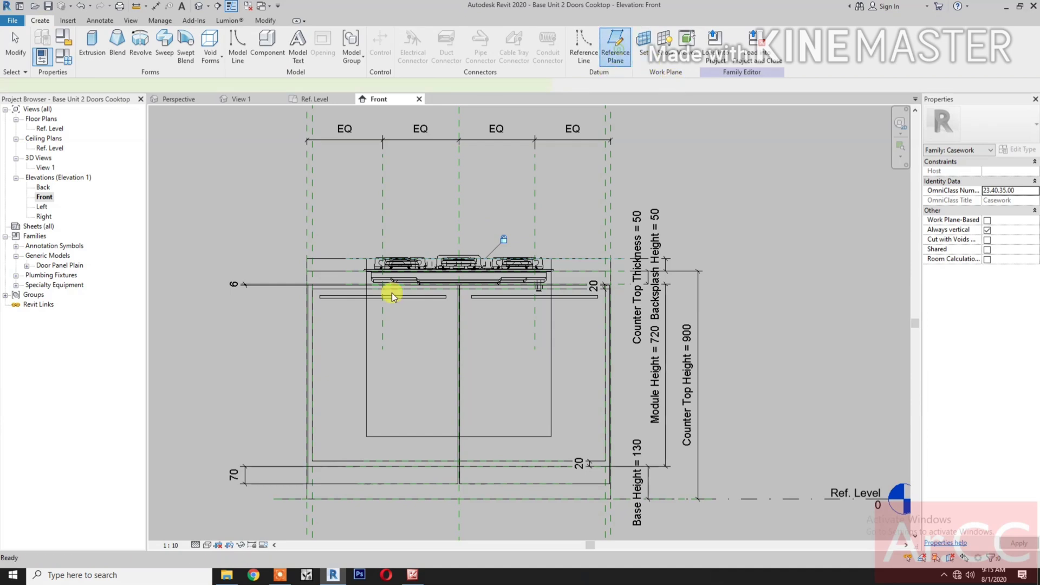
left_click(277, 332)
left_click(623, 329)
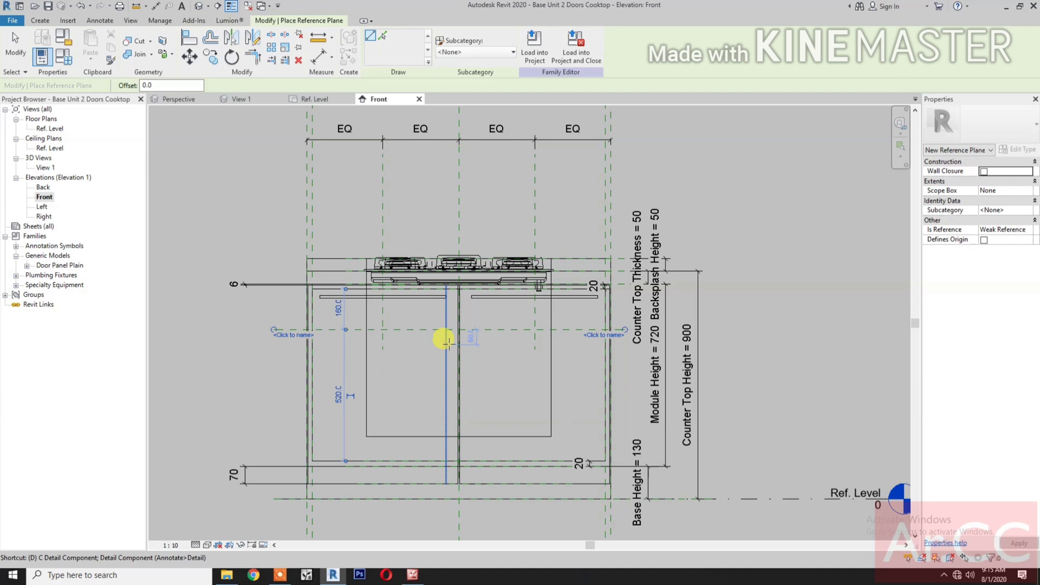
Dimension the new plane to the countertop reference and change the distance from 230 to 200.
key("d")
key("i")
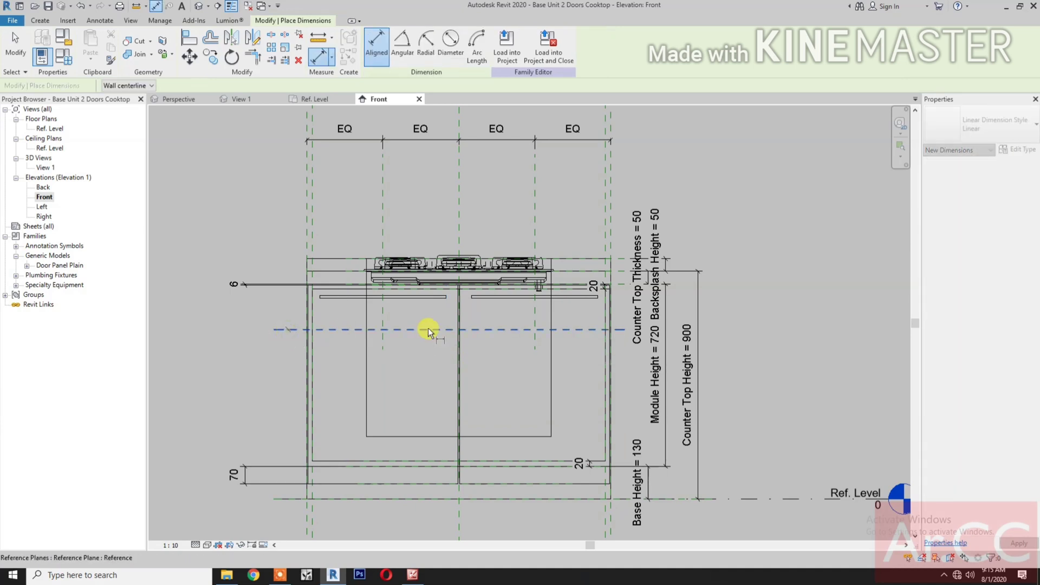
left_click(389, 330)
left_click(618, 274)
left_click(271, 354)
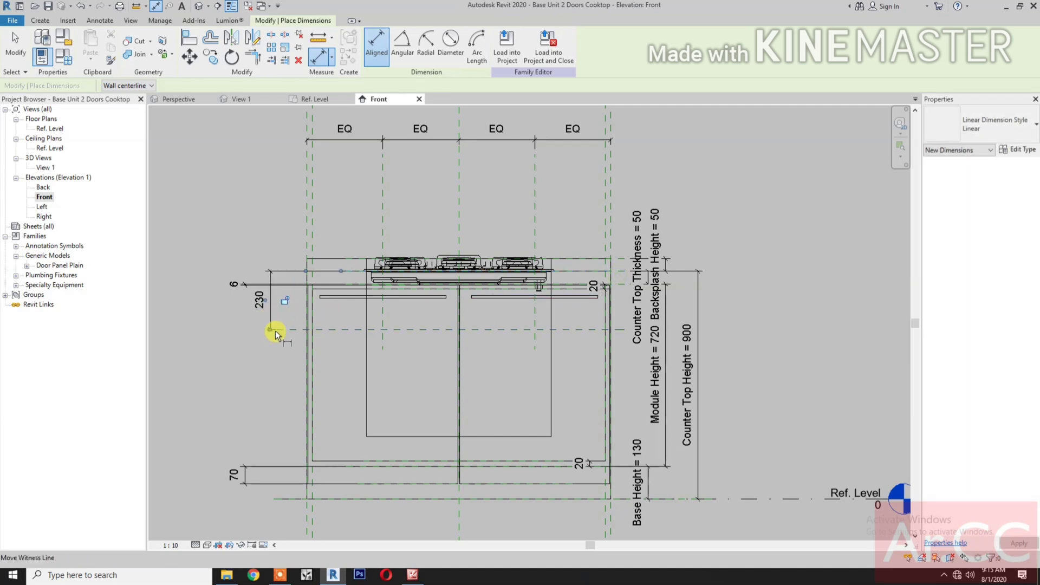
key("Escape")
key("Escape")
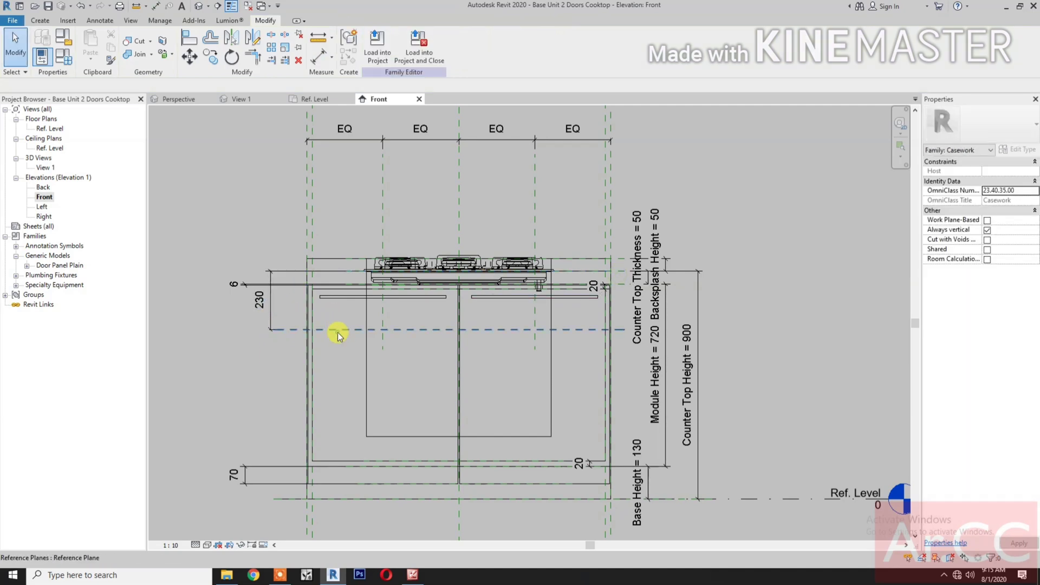
left_click(313, 329)
left_click(261, 302)
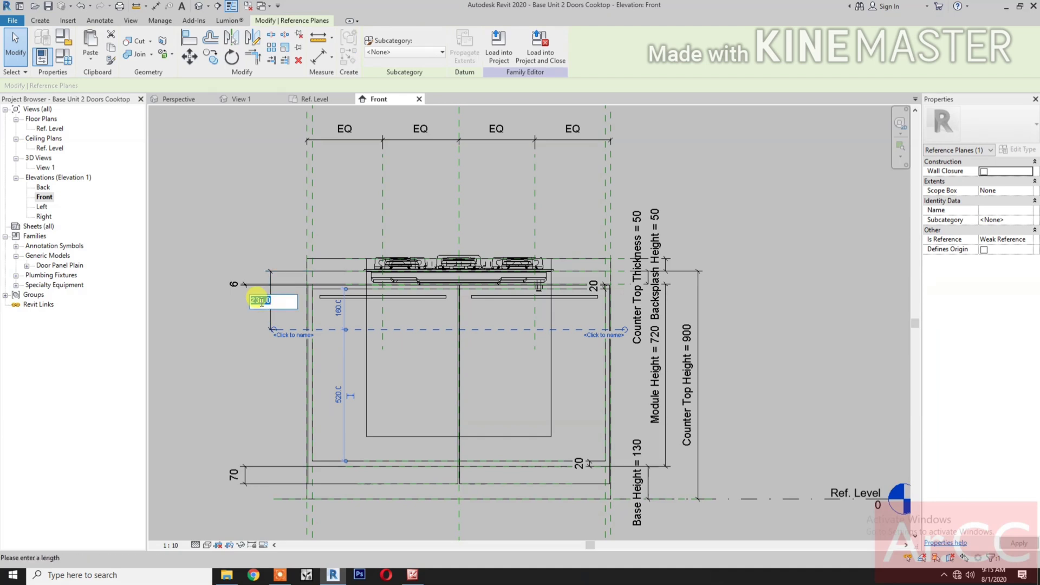
key("Return")
left_click(270, 301)
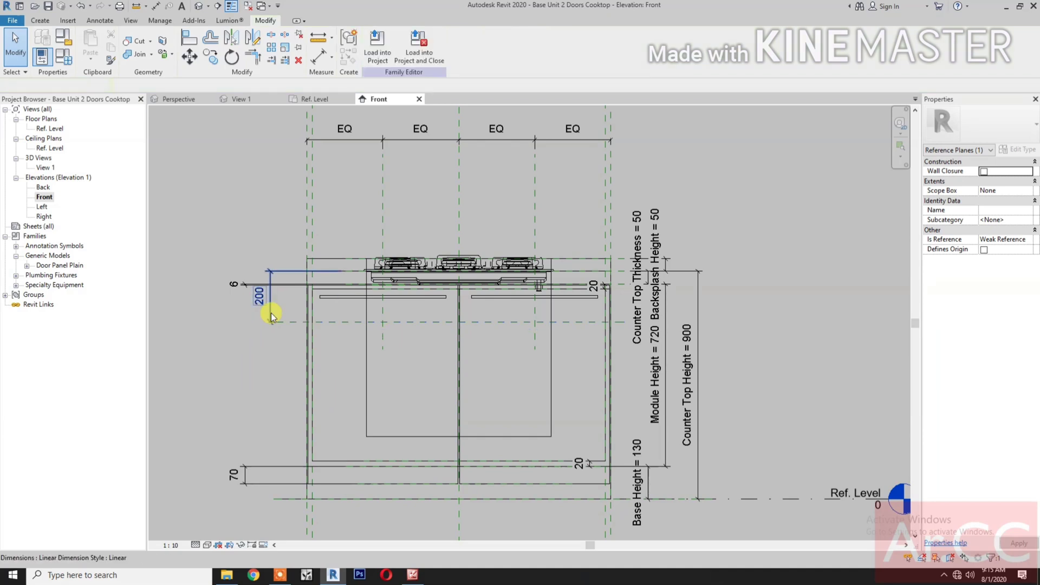
left_click(267, 360)
Align the extrusion's bottom edge to the new reference plane and lock it.
left_click(189, 36)
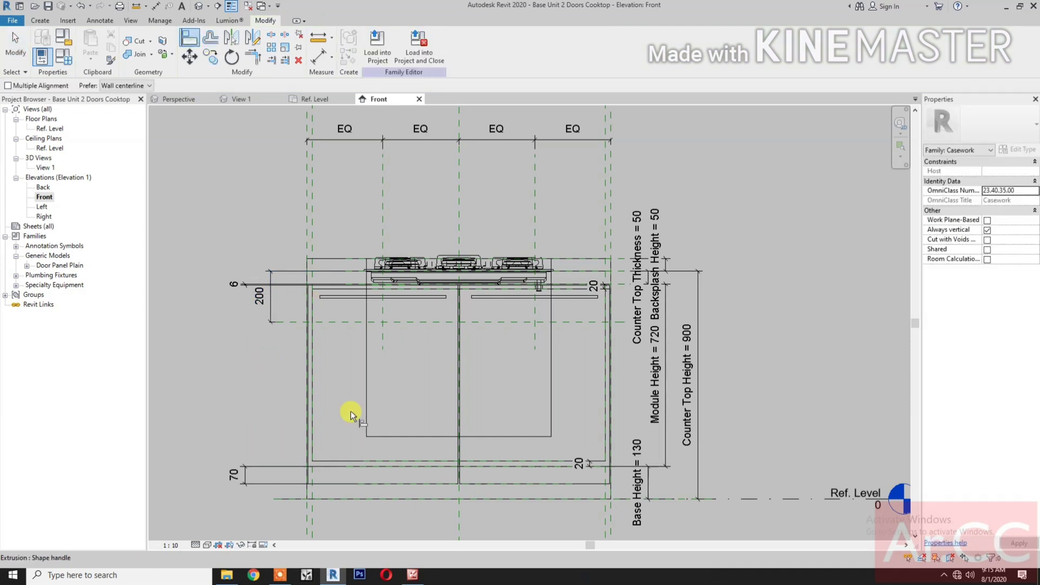
left_click(420, 323)
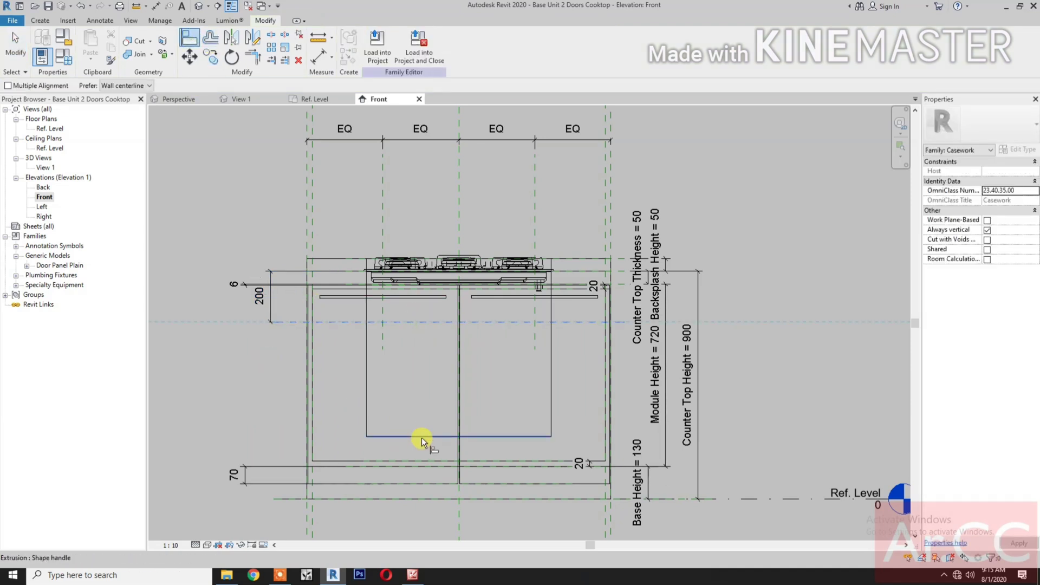
left_click(422, 437)
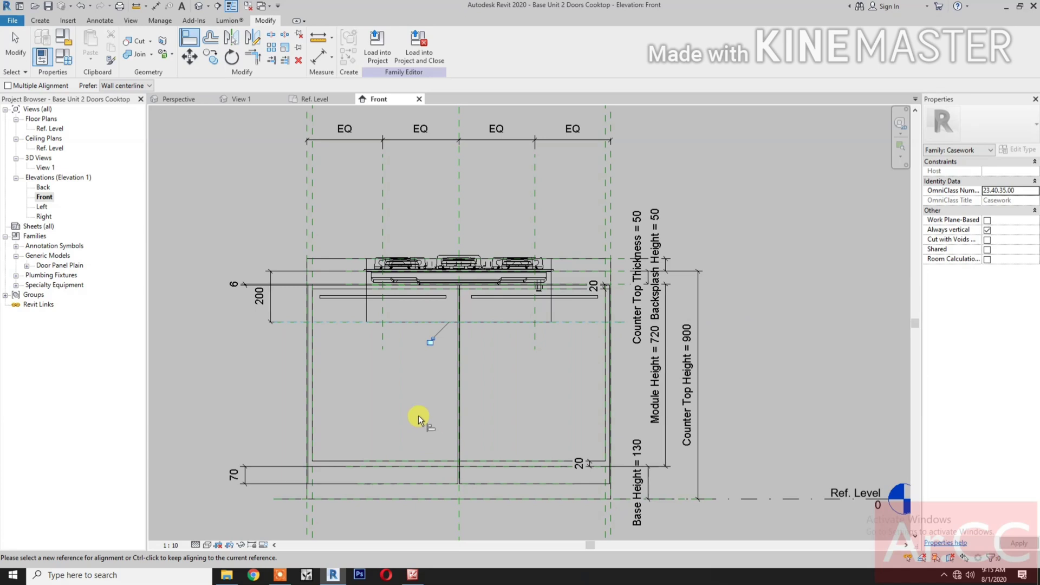
left_click(426, 343)
In View 1, change the cooktop extrusion's Solid/Void property to Void.
left_click(240, 98)
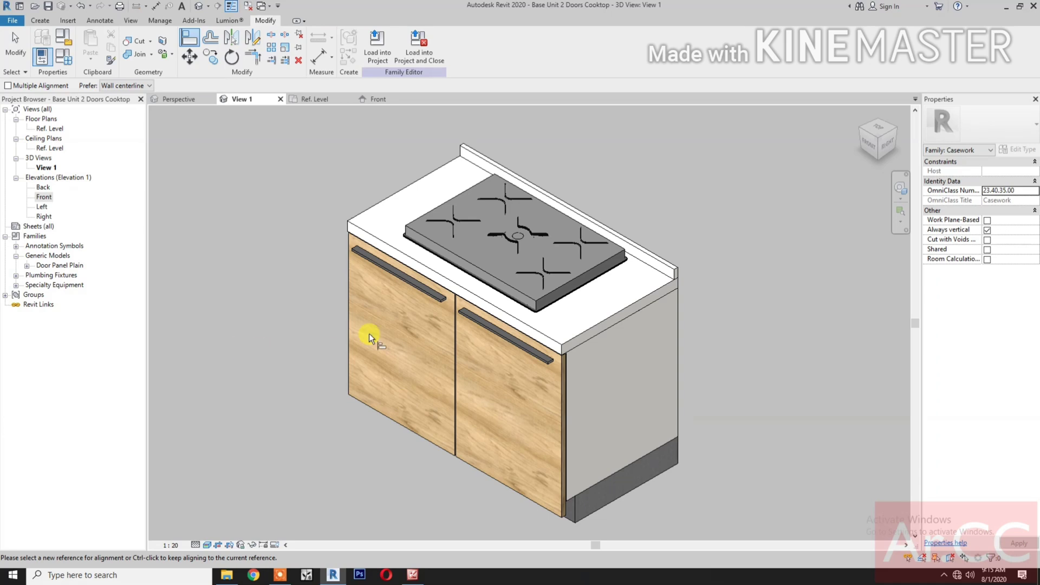
key("Escape")
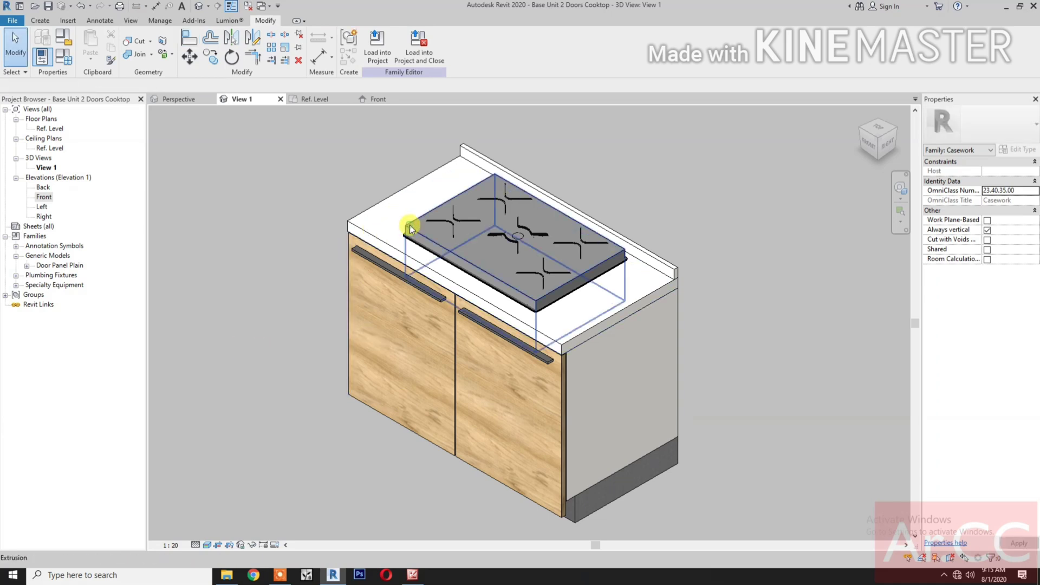
left_click(411, 229)
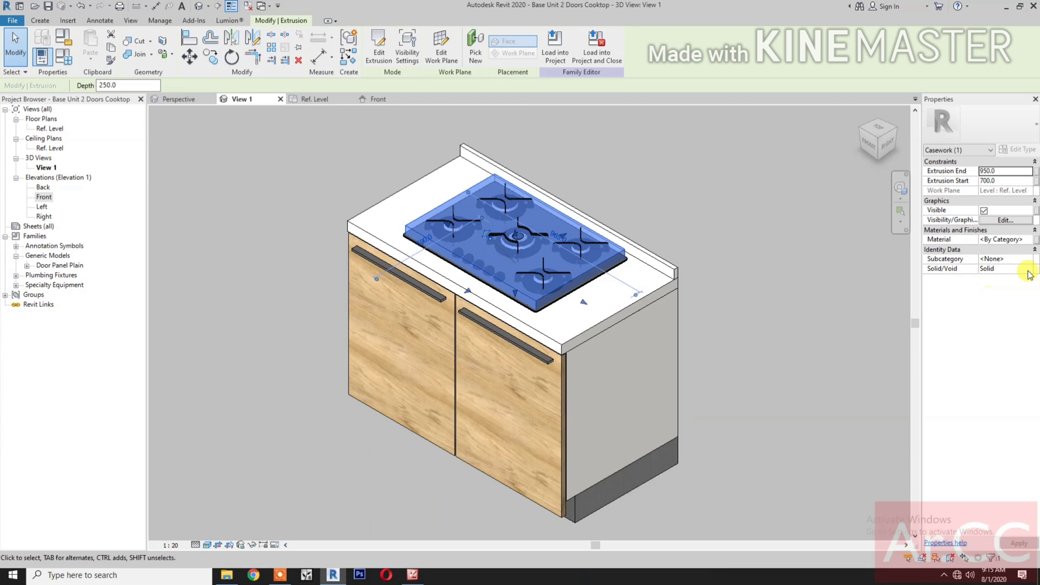
left_click(1028, 269)
left_click(1011, 288)
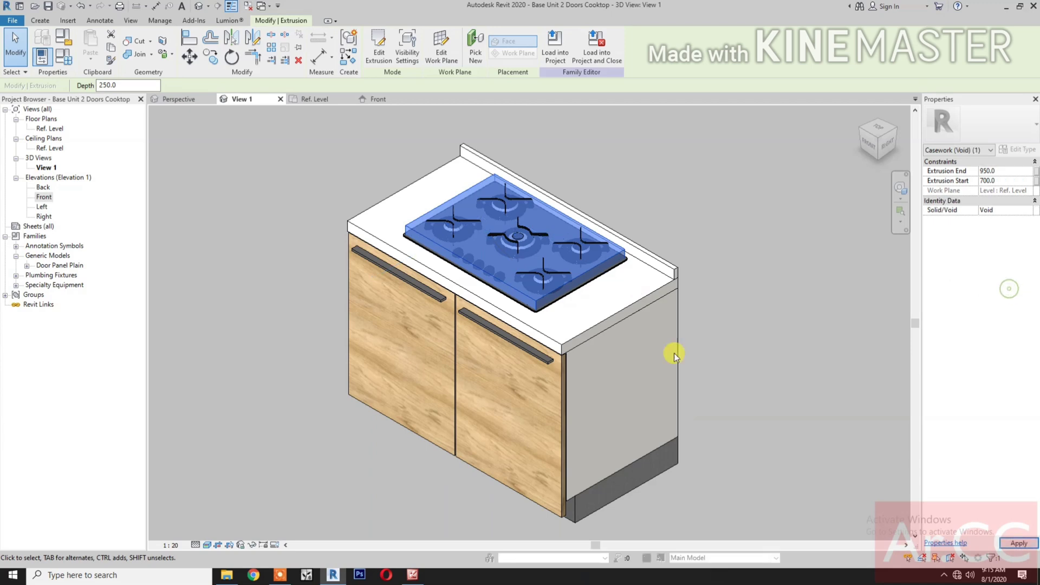
left_click(805, 334)
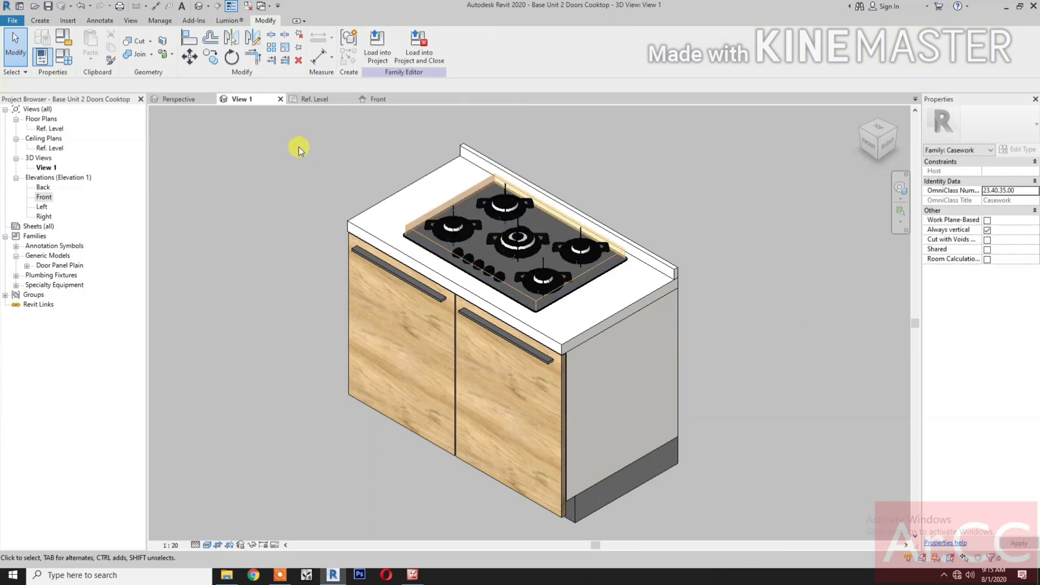
Use Cut Geometry so the cooktop void cuts both the countertop and the cabinet body.
left_click(139, 41)
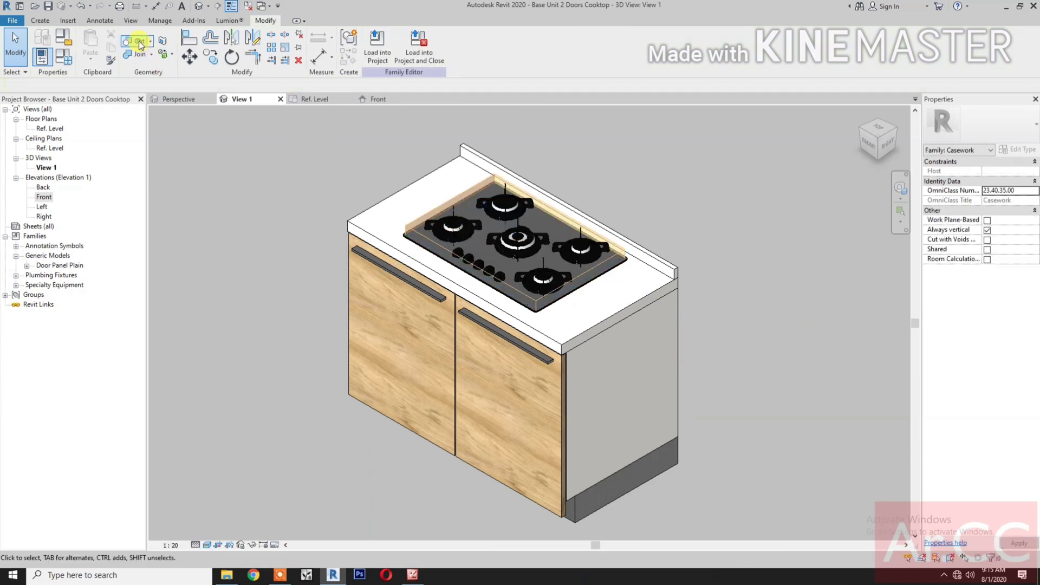
left_click(348, 220)
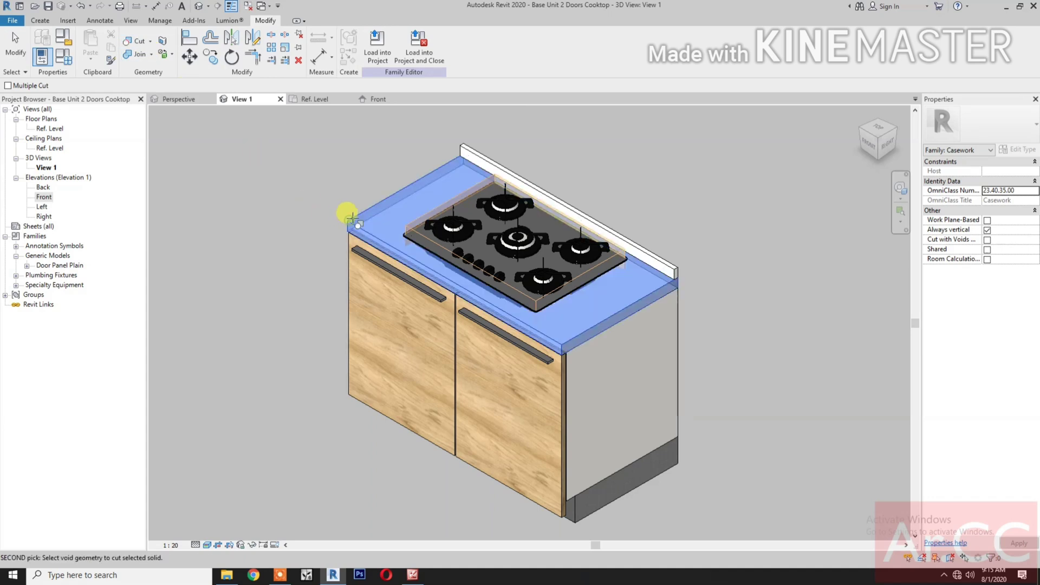
left_click(408, 224)
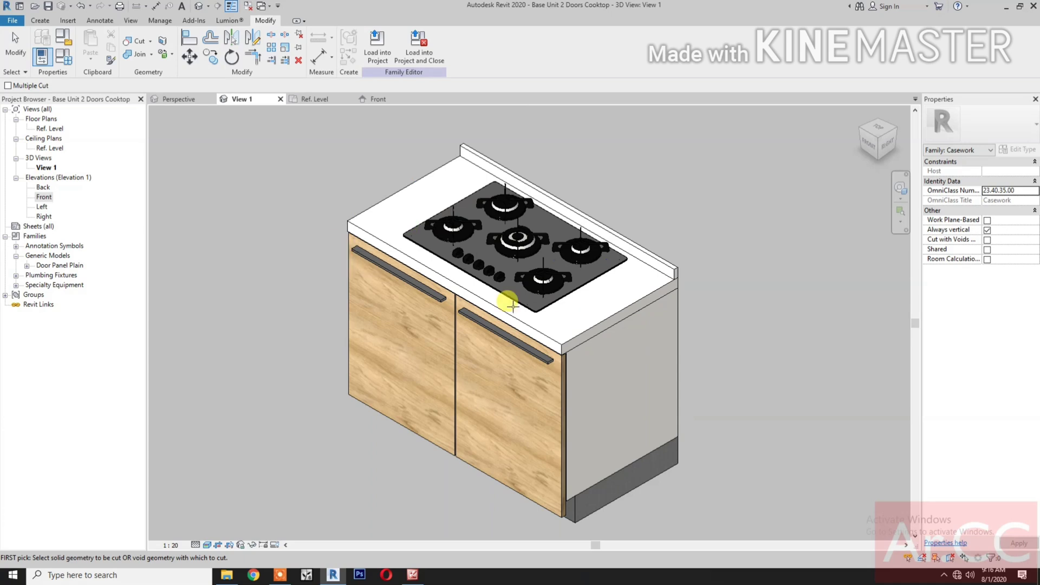
left_click(679, 344)
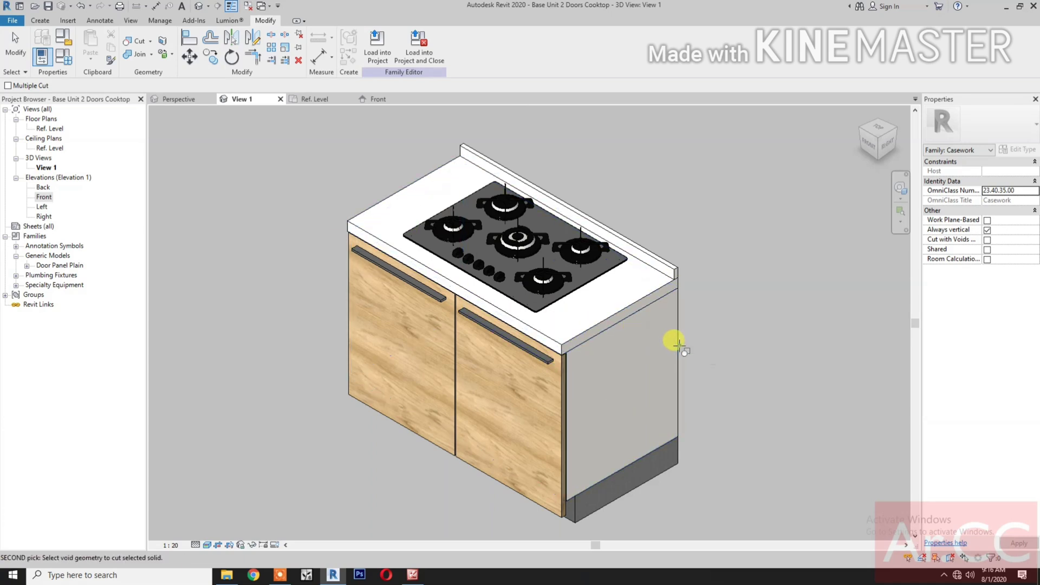
left_click(622, 253)
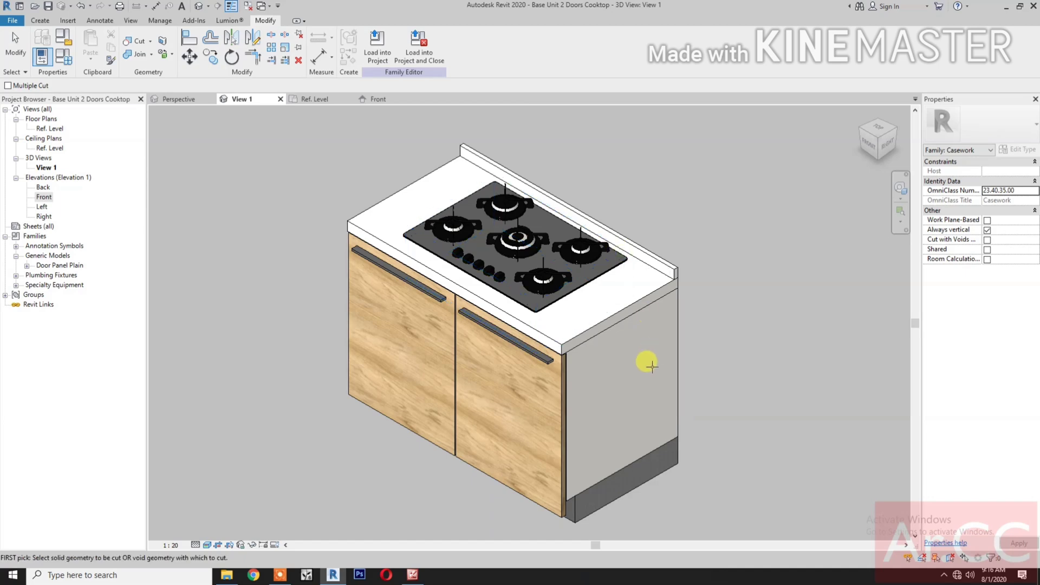
key("Escape")
In the Ref. Level plan, draw a front-to-back section through the cooktop and open Section 1.
left_click(329, 103)
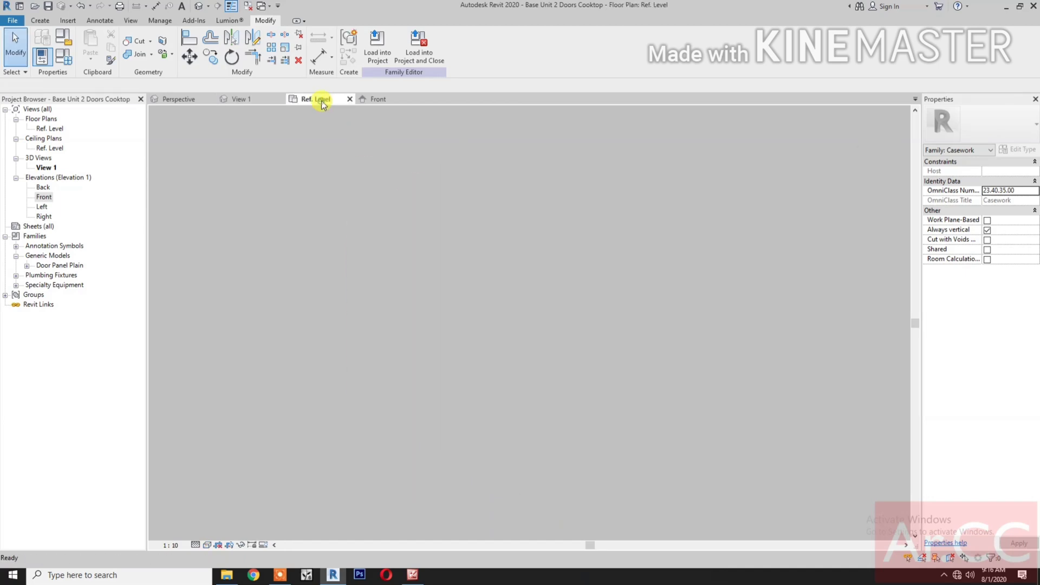
scroll(513, 429, "down", 4)
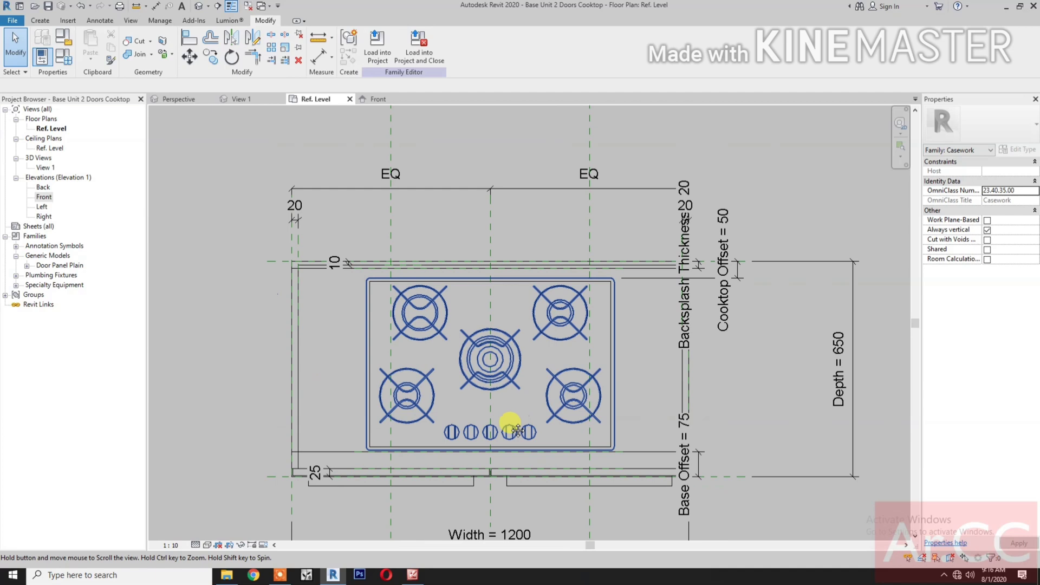
left_click(133, 21)
left_click(146, 44)
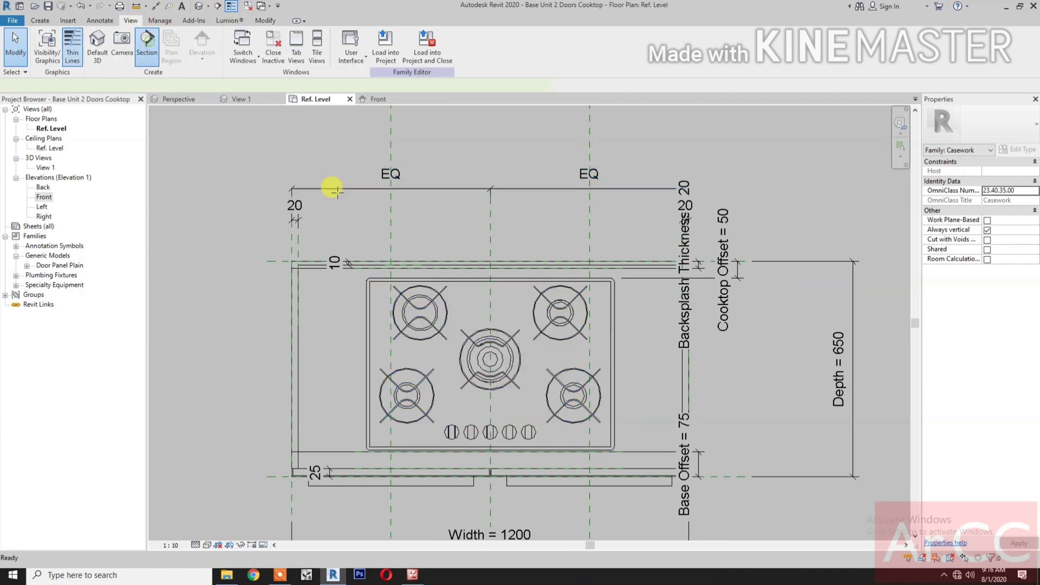
left_click(457, 227)
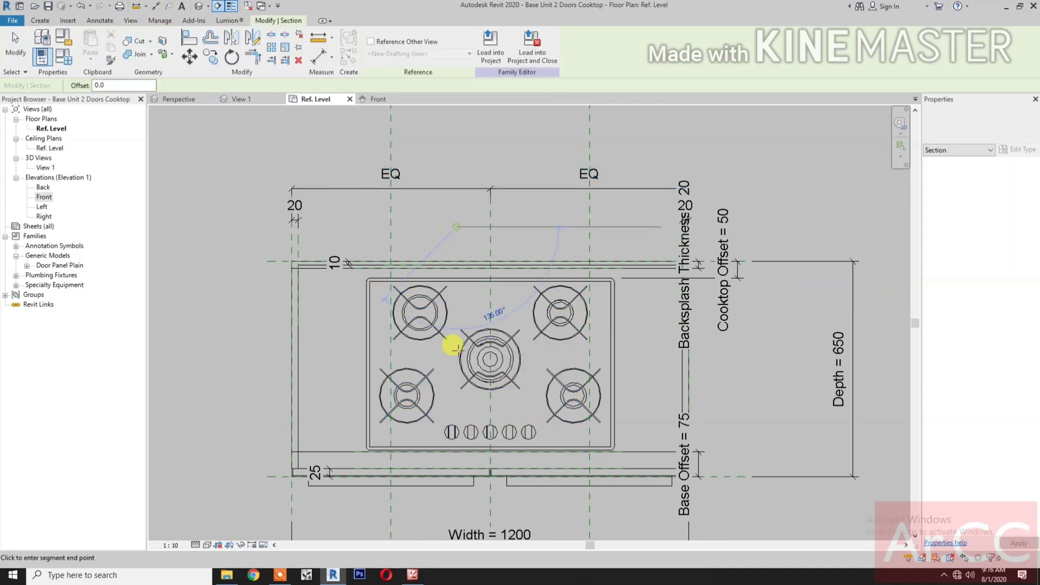
left_click(453, 499)
key("Escape")
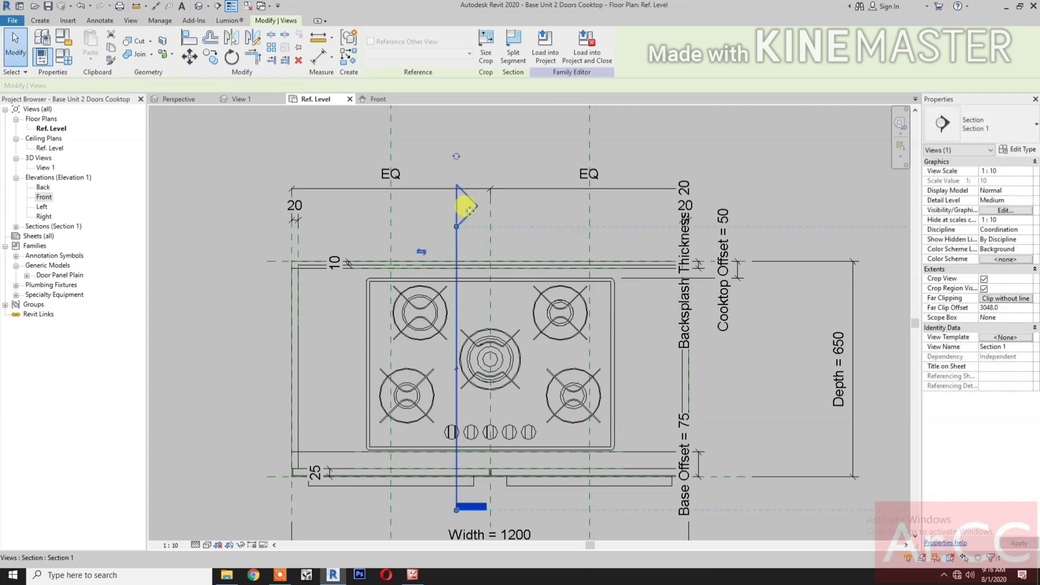
double_click(469, 210)
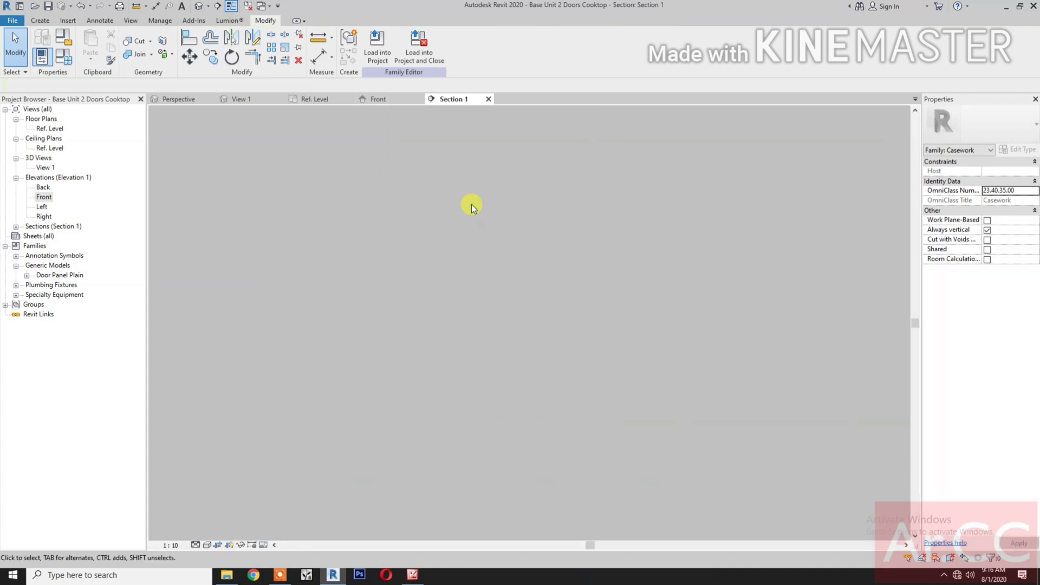
Set Section 1 to Fine detail and Shaded style, zoom in on the cooktop, then return to View 1.
left_click(205, 545)
left_click(198, 533)
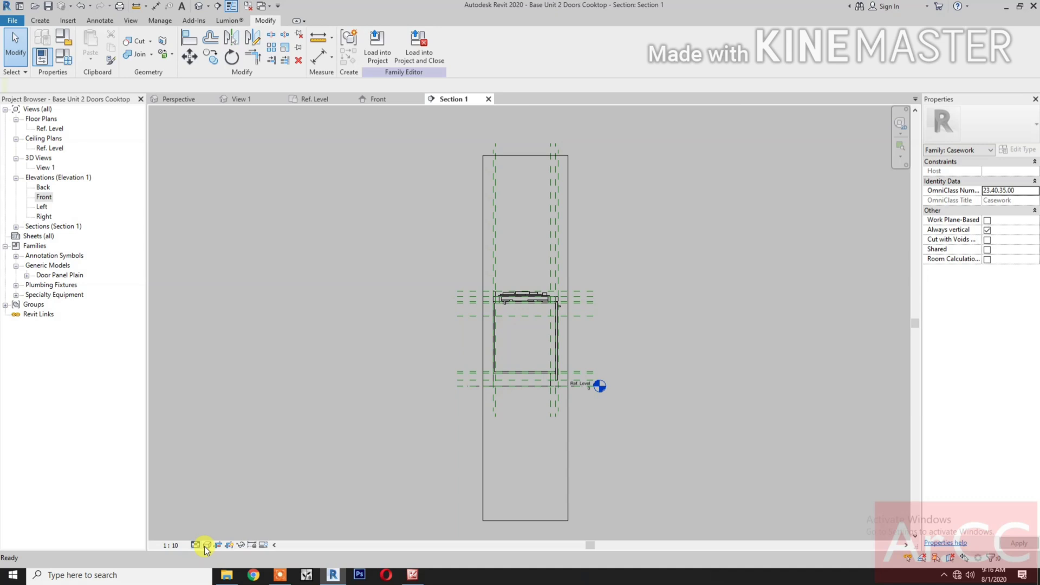
left_click(207, 545)
left_click(214, 524)
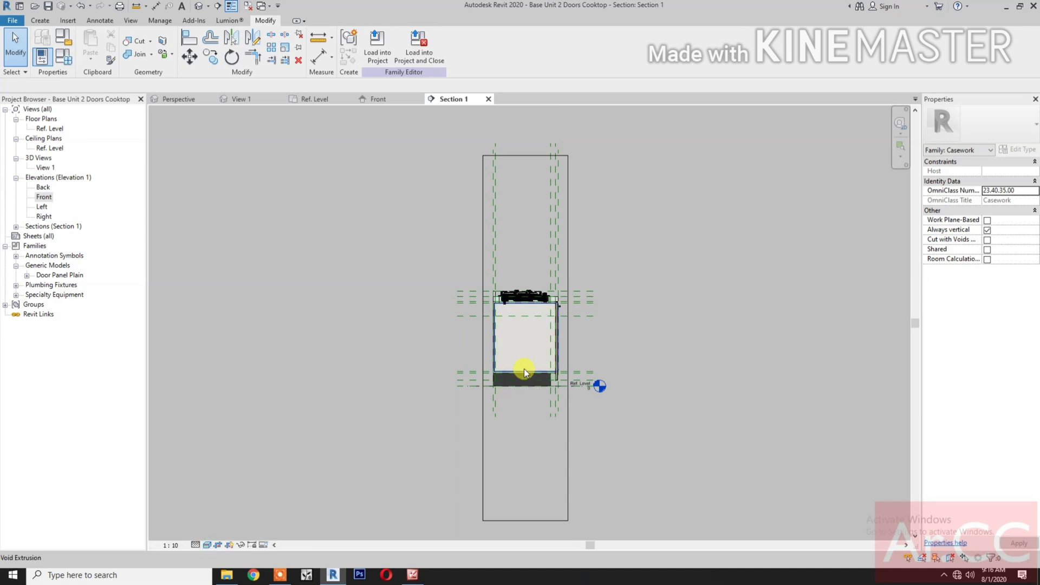
scroll(520, 287, "up", 2)
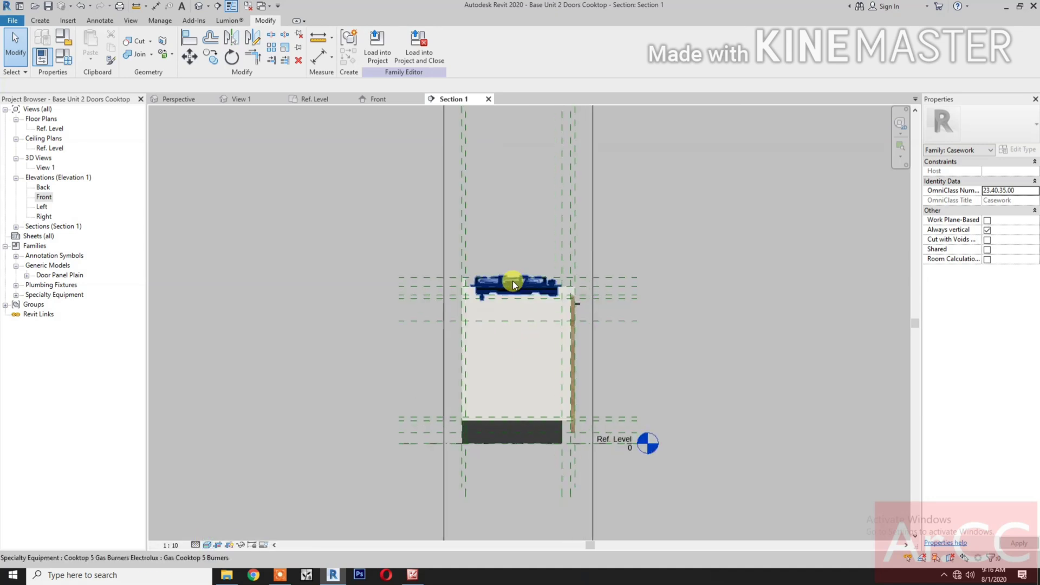
scroll(513, 282, "up", 2)
scroll(454, 382, "up", 3)
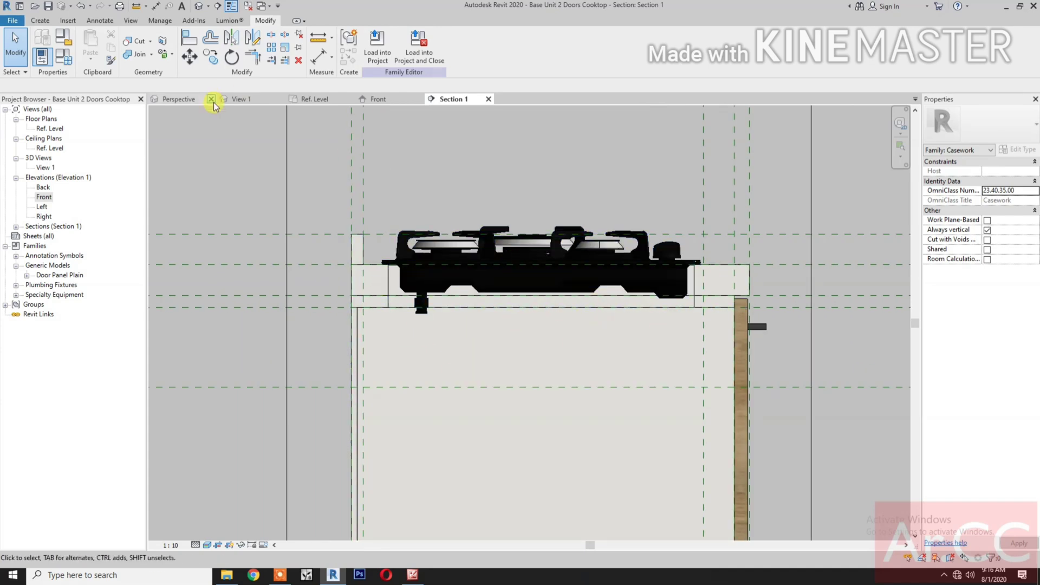
left_click(237, 101)
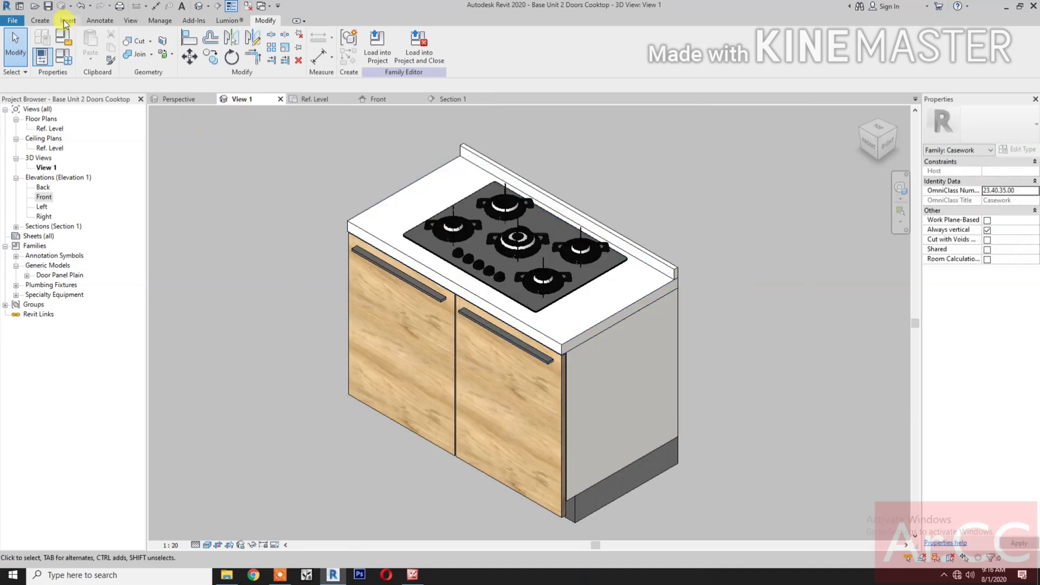
Load the Base Unit 2 Doors Cooktop family into the Casework Design project.
left_click(48, 7)
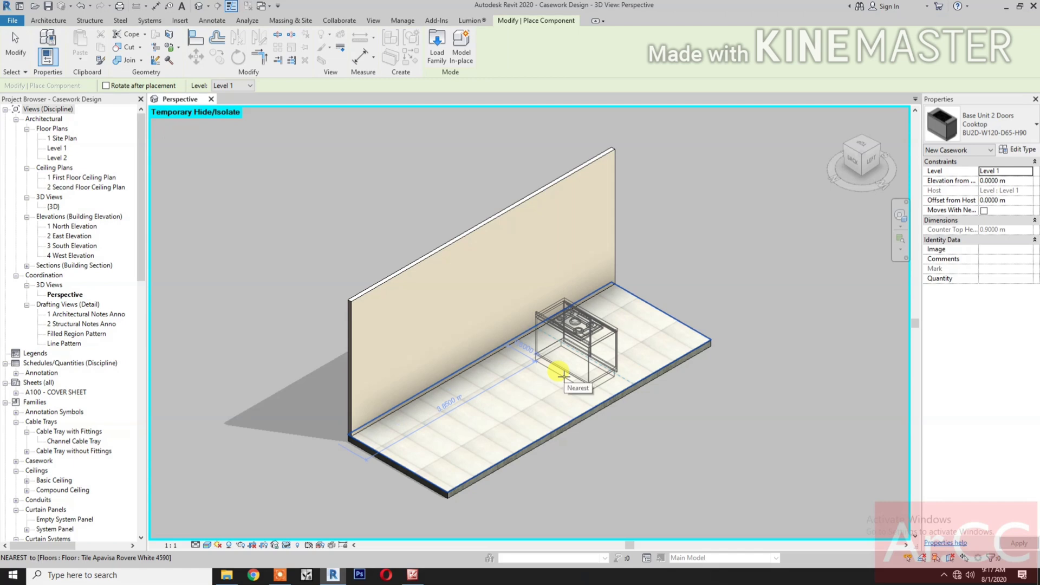
Place the 120 cm cooktop base unit on the kitchen floor, rotated twice to face into the room.
key("space")
key("space")
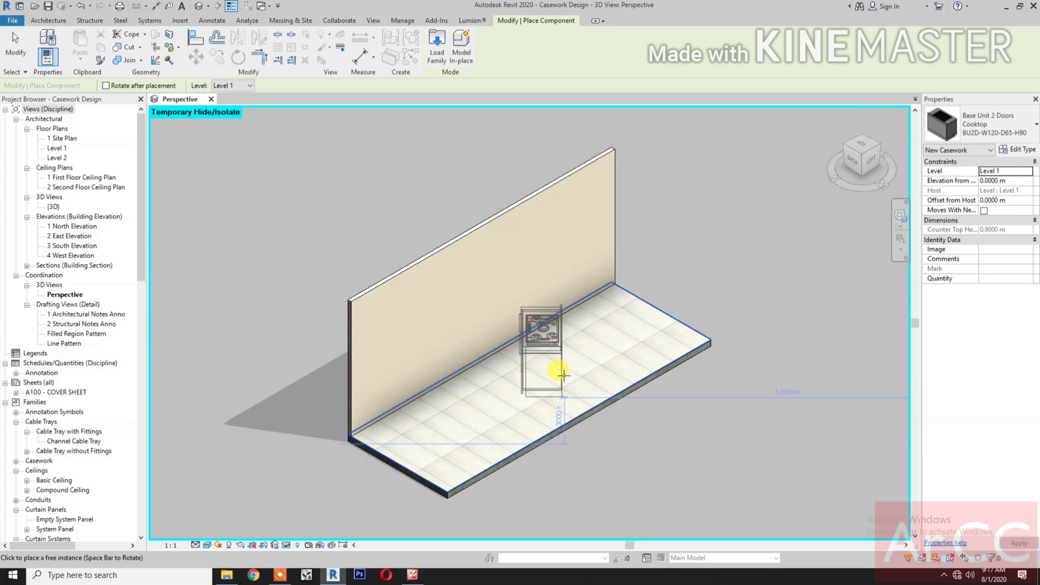
key("space")
key("space")
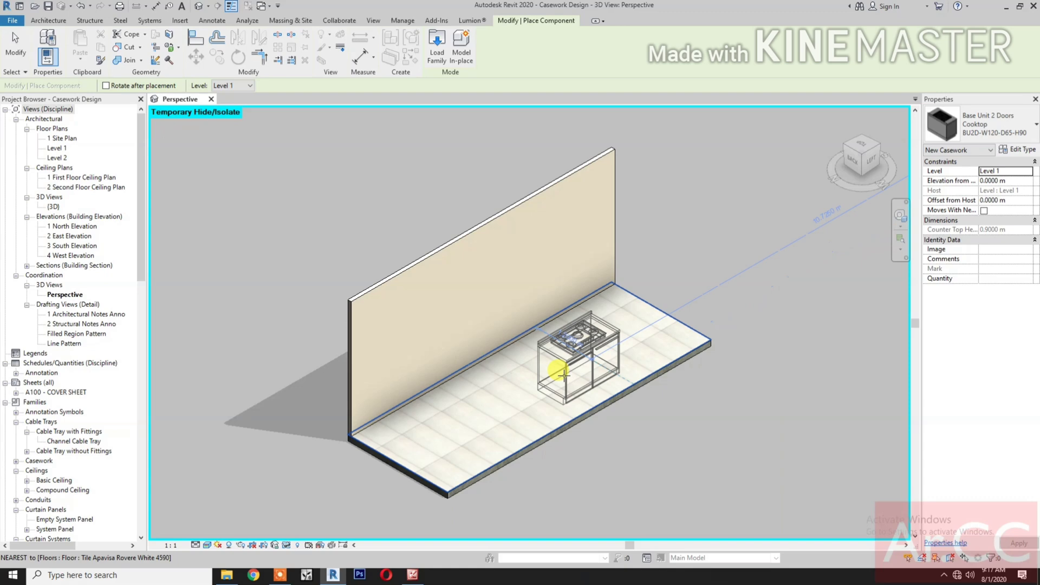
left_click(564, 375)
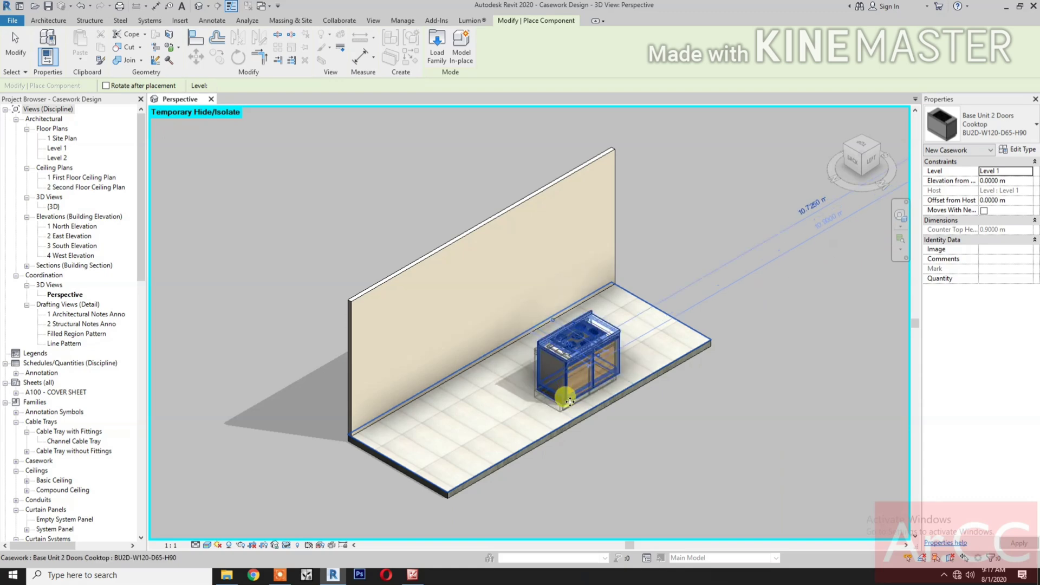
key("Escape")
key("Escape")
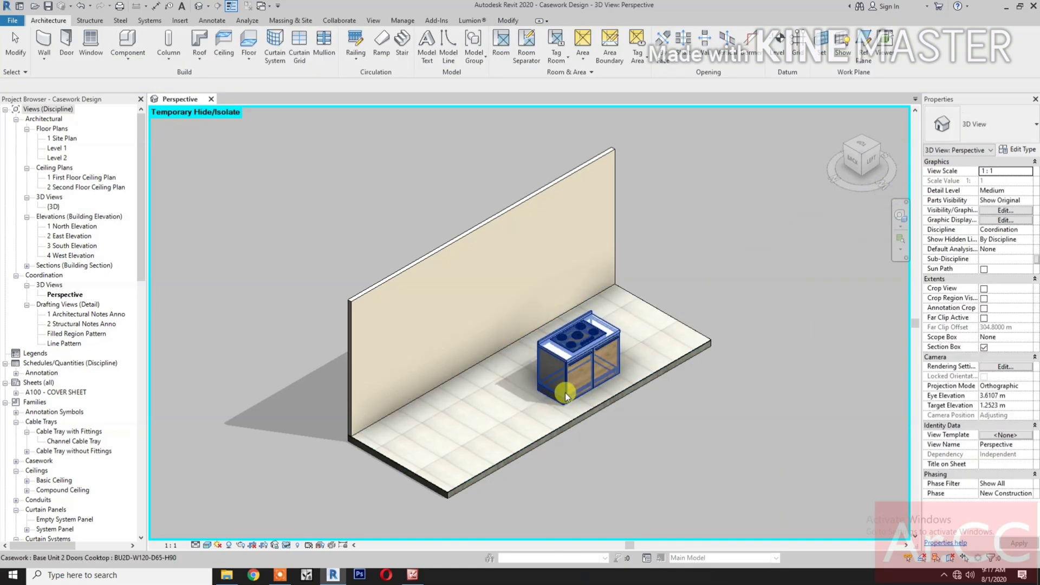
Copy the placed cabinet down-left of the original.
left_click(548, 368)
left_click(218, 56)
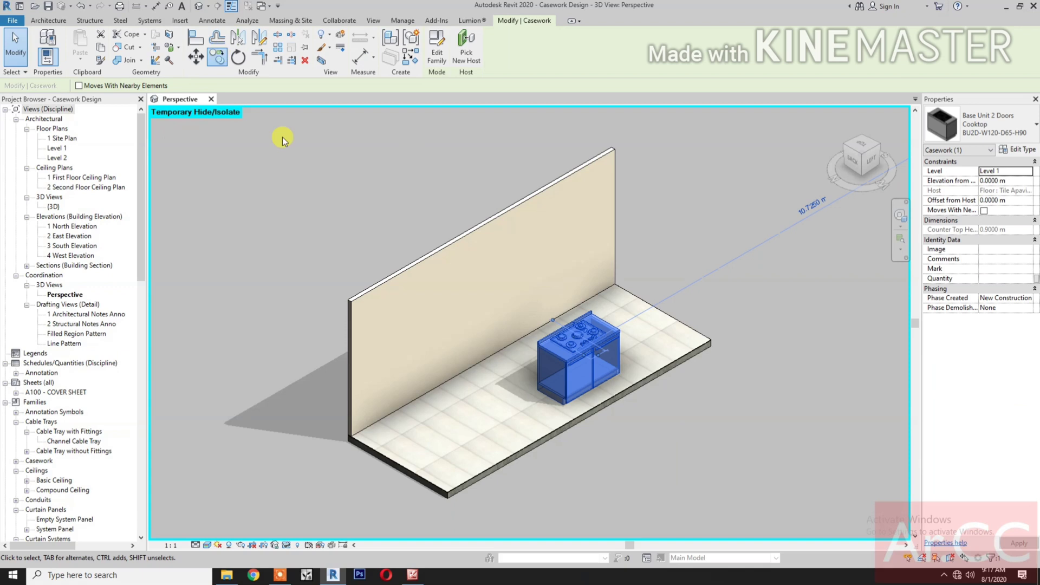
left_click(650, 406)
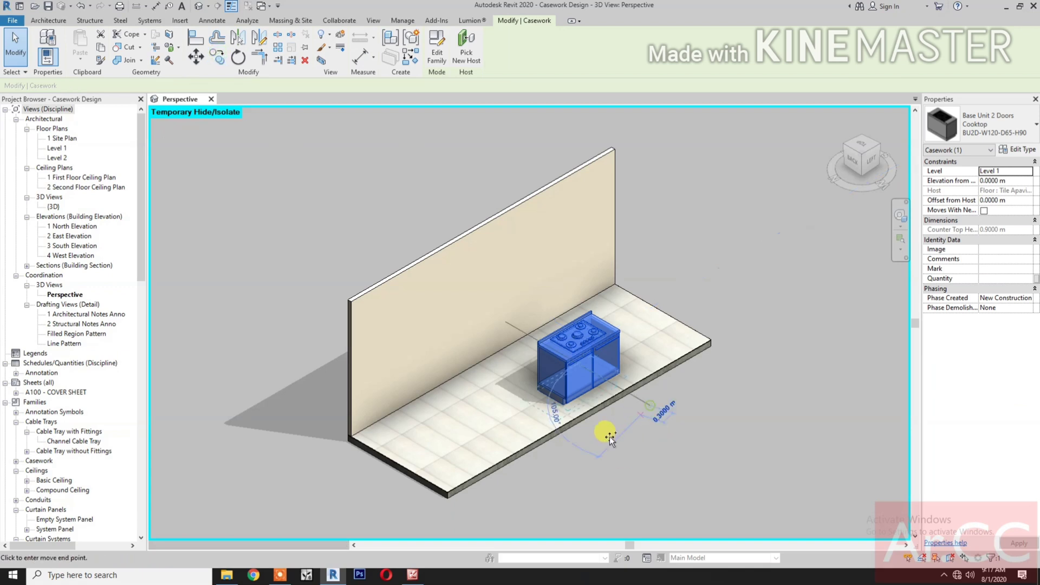
left_click(578, 447)
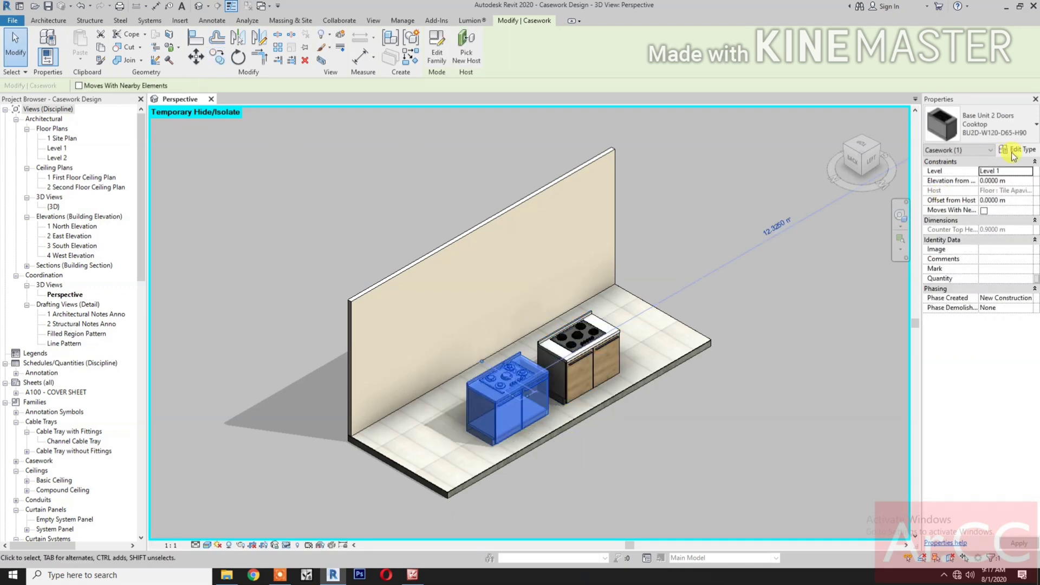
Duplicate the 120 cm type as BU2D-W90-D65-H90 and set its Width to 0.9 m.
left_click(1019, 150)
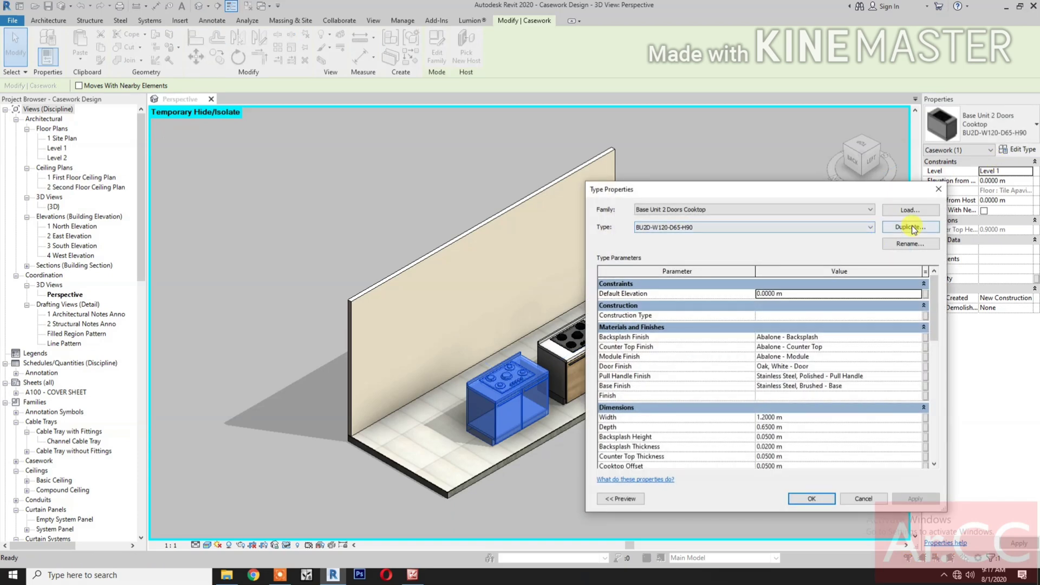
left_click(911, 227)
left_click(443, 264)
key("BackSpace")
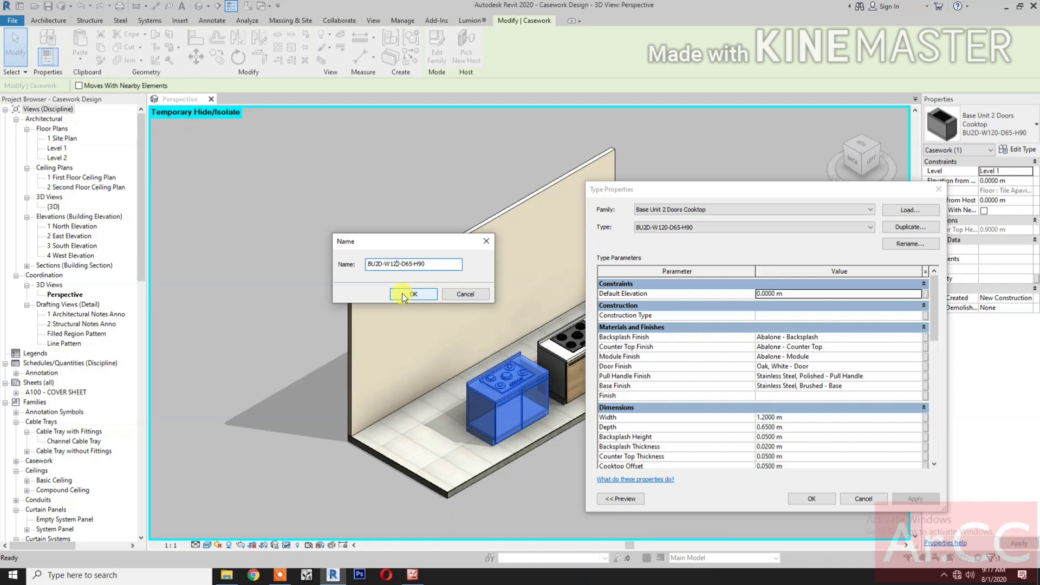
key("BackSpace")
key("BackSpace")
key("BackSpace")
type("90")
left_click(410, 295)
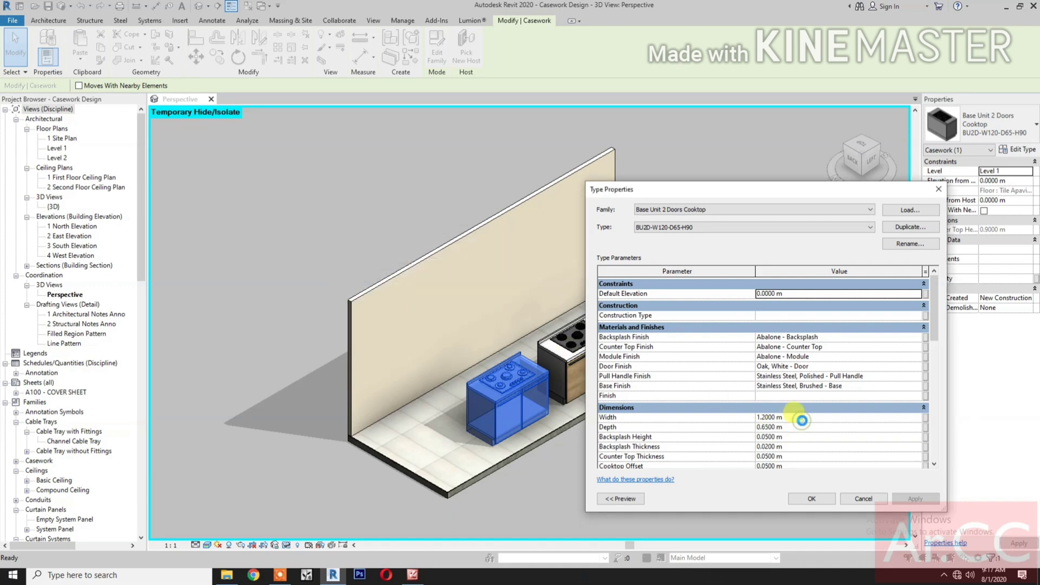
left_click(803, 420)
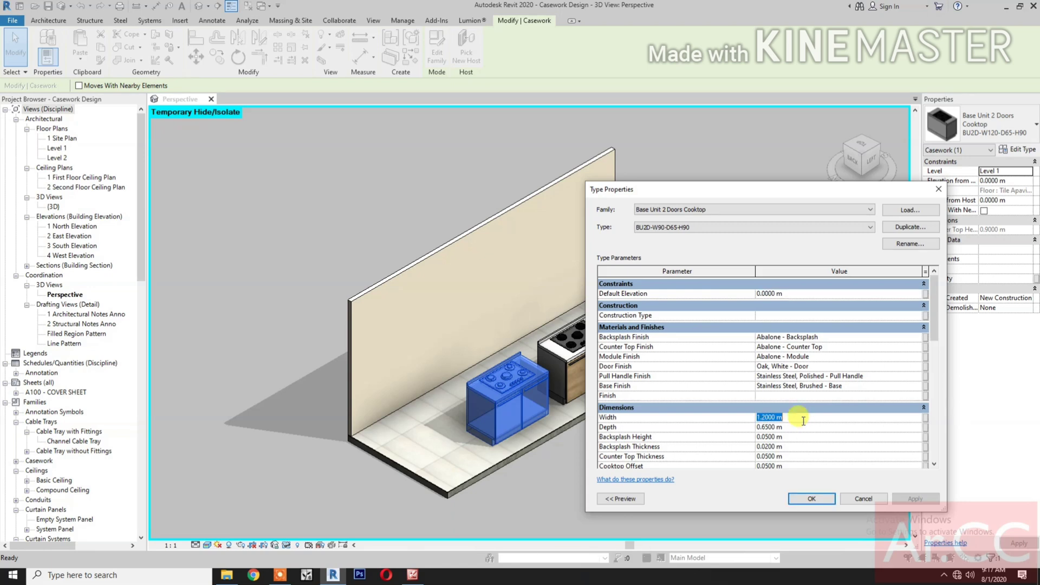
type(".9")
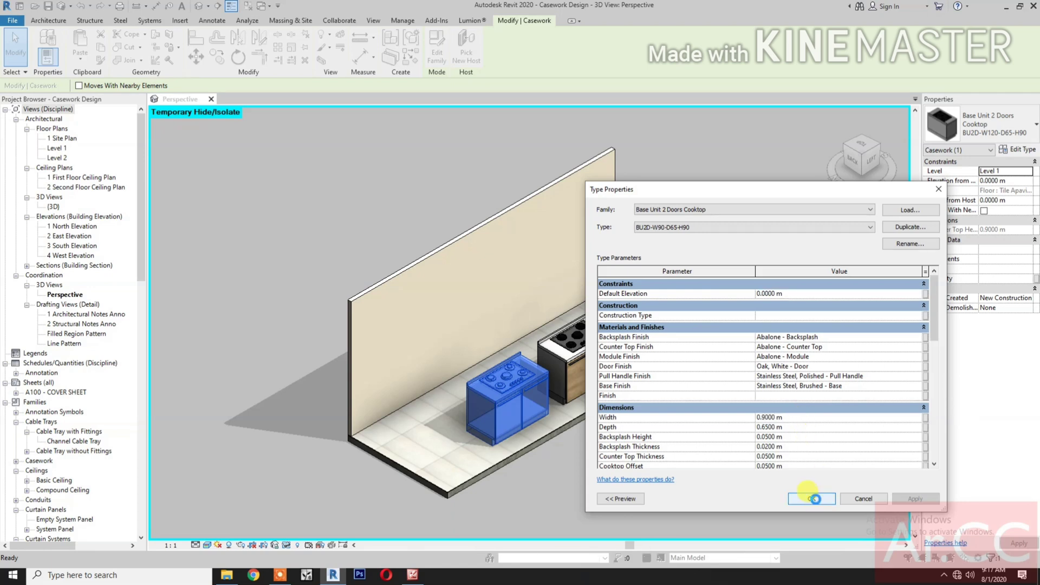
left_click(815, 498)
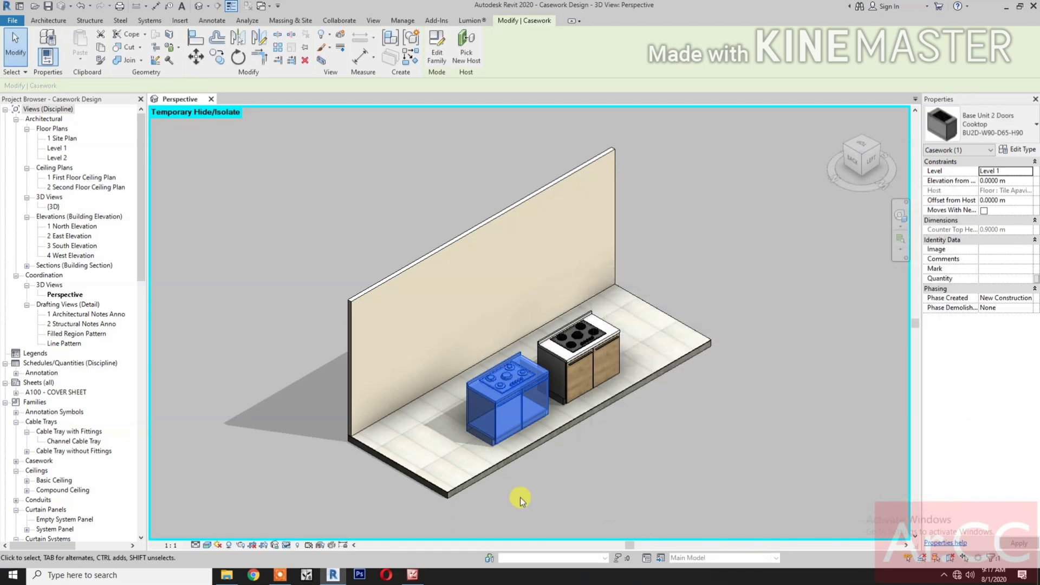
Deselect the copy and zoom in on the 120 cm and 0.9 m cooktop units.
left_click(520, 497)
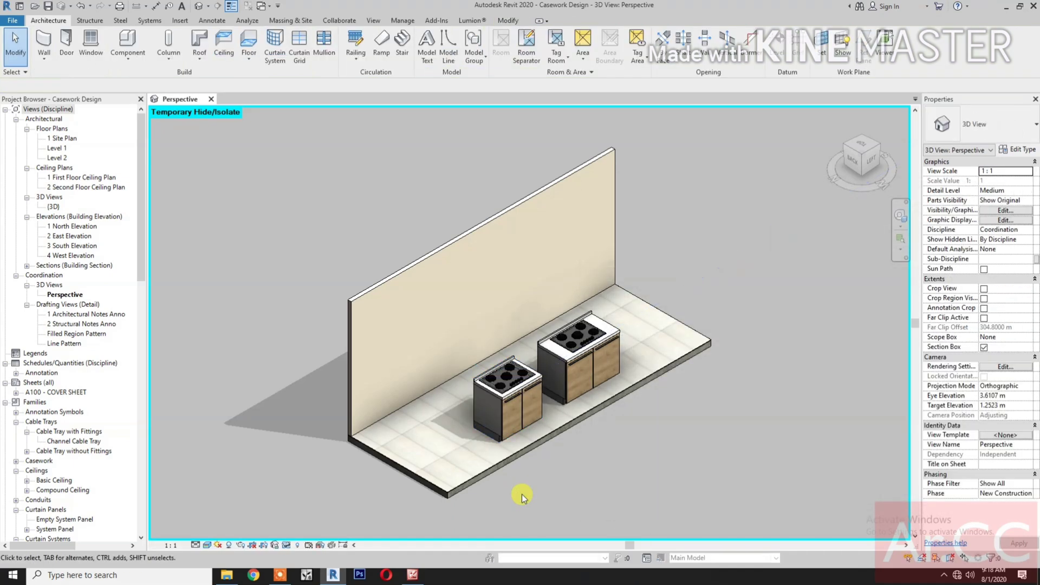
scroll(538, 471, "up", 5)
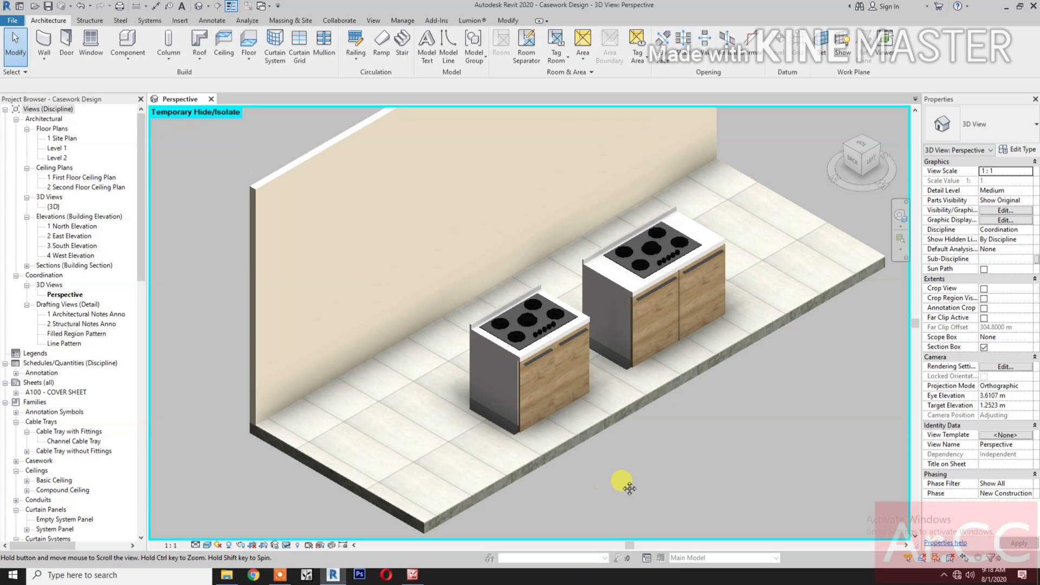